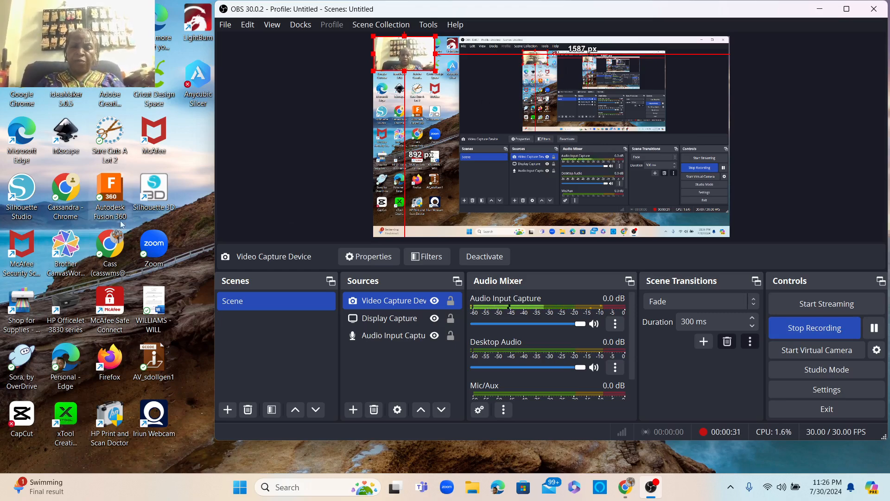
Switch to the Chrome window showing the Printables jewelry search and load google.com in it
double_click(113, 244)
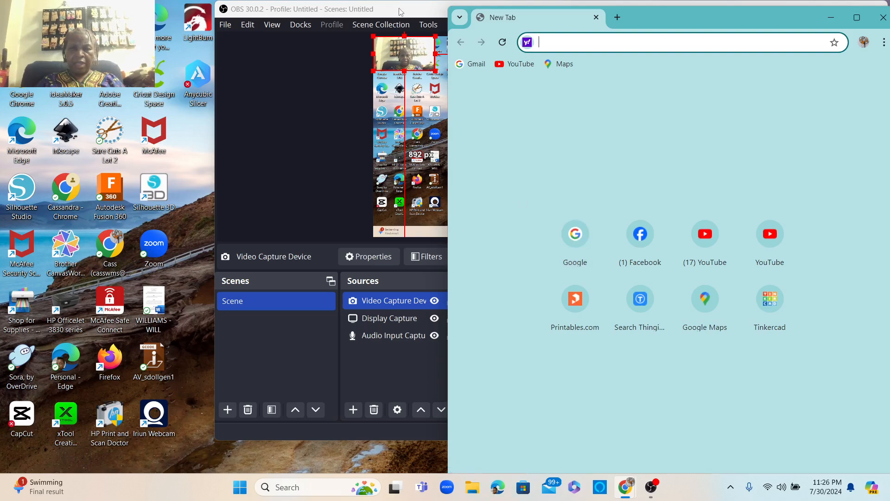
left_click_drag(401, 12, 269, 8)
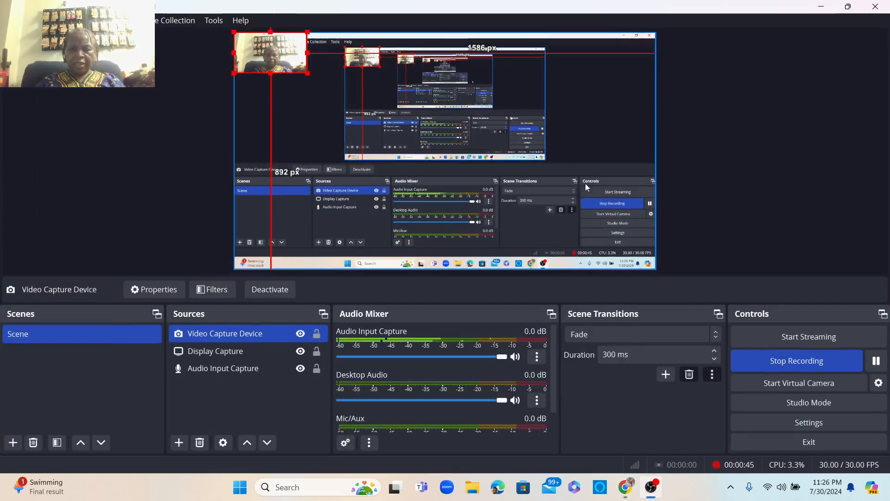
mouse_move(629, 492)
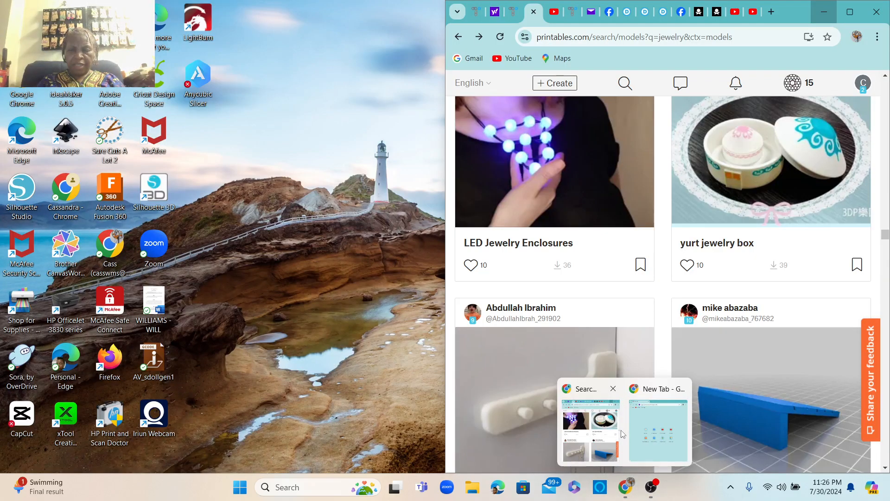
left_click(623, 434)
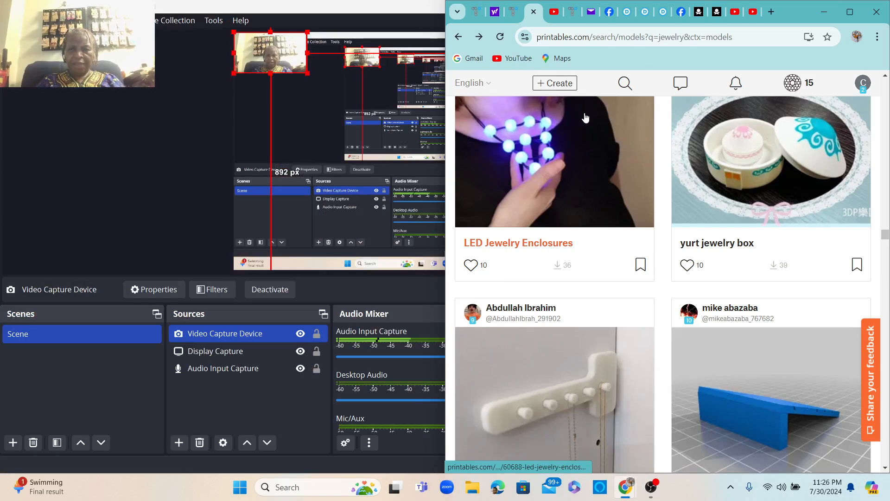
left_click(749, 34)
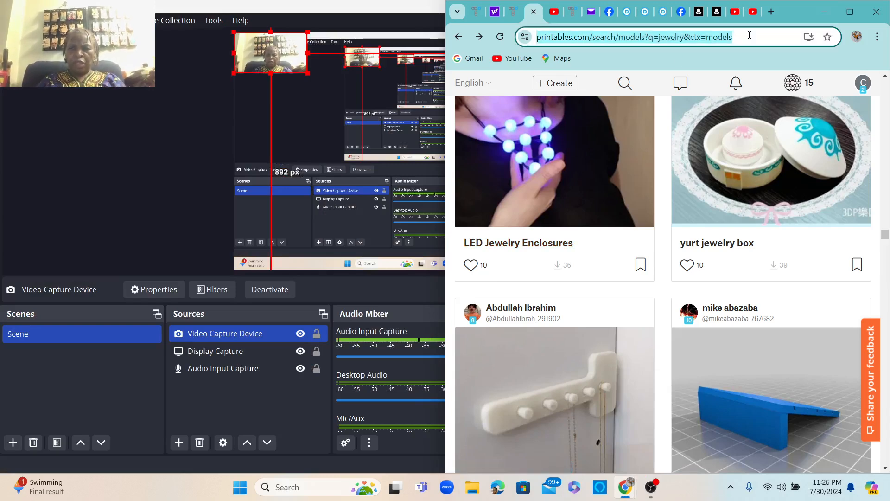
type("google.com")
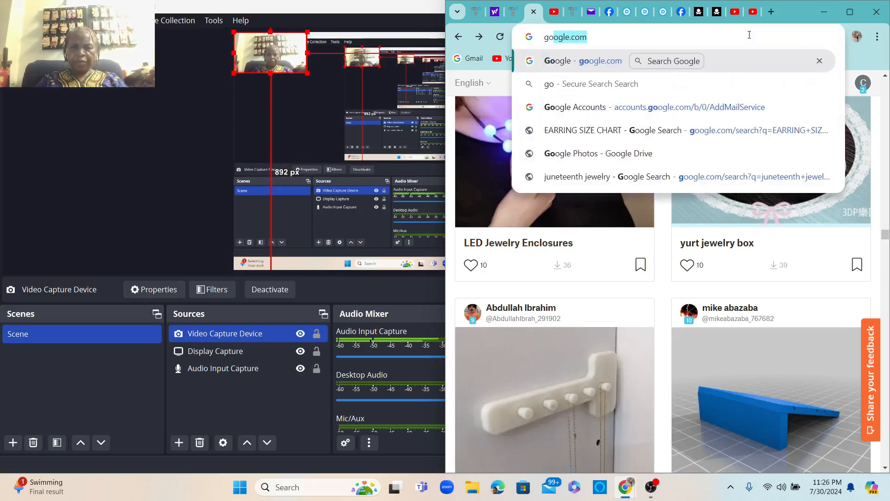
key("Return")
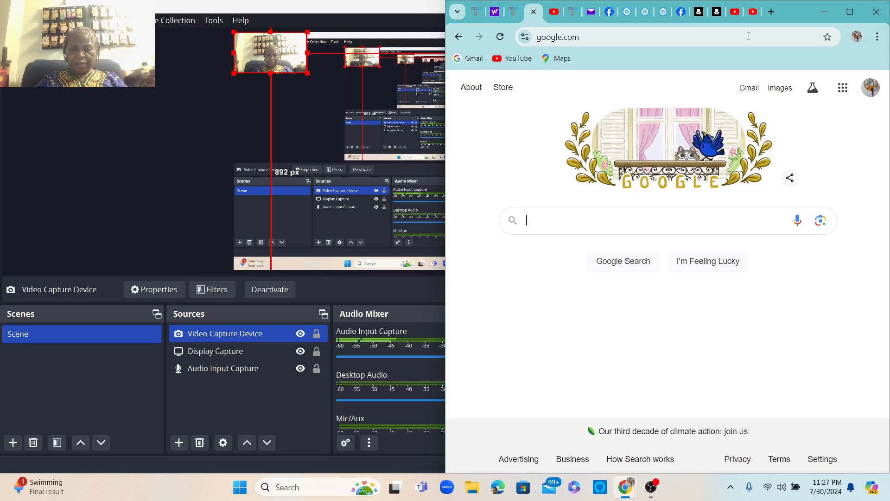
Search Google for "free bird clipart black and white"
type("b")
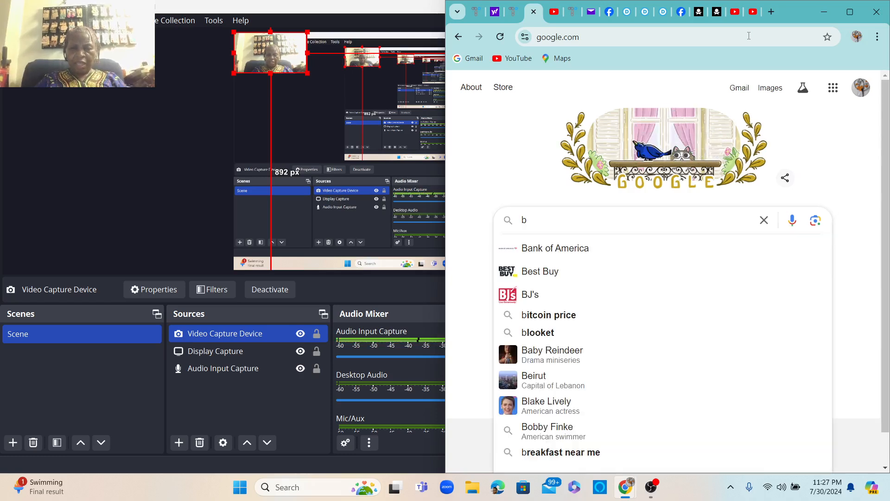
type("ird")
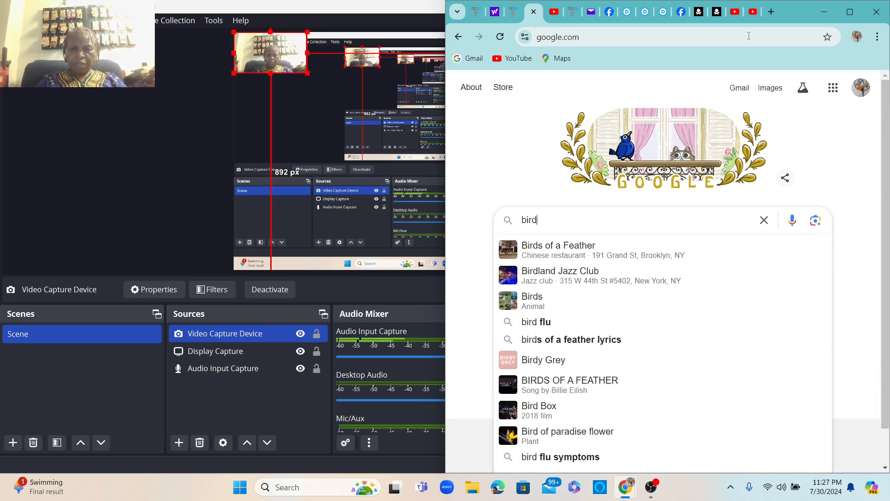
type(" v")
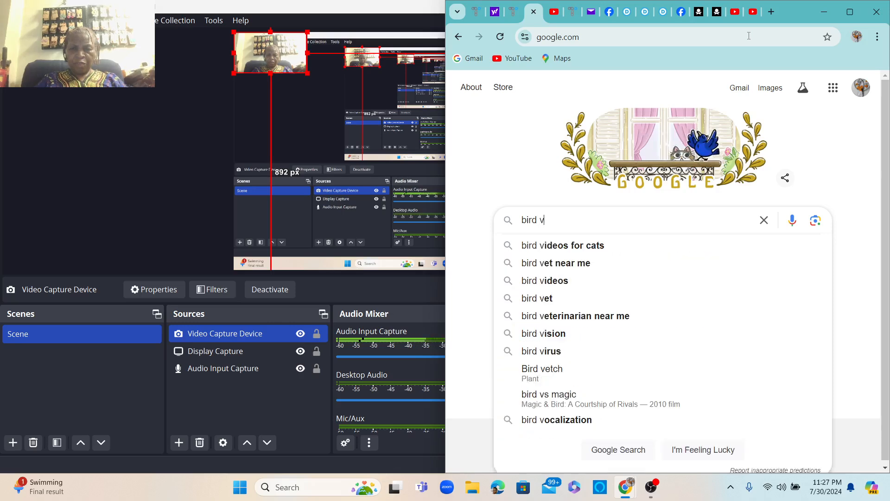
key("BackSpace")
key("BackSpace")
left_click(749, 36)
type("free")
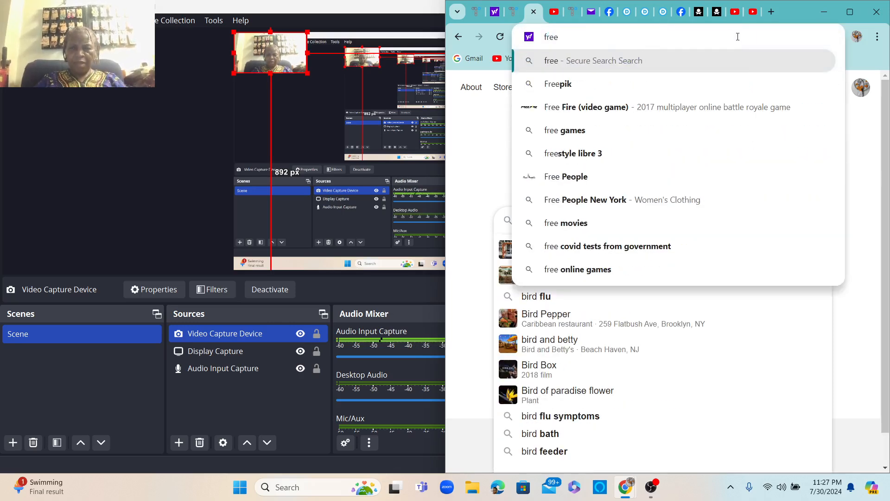
left_click(483, 189)
left_click(571, 225)
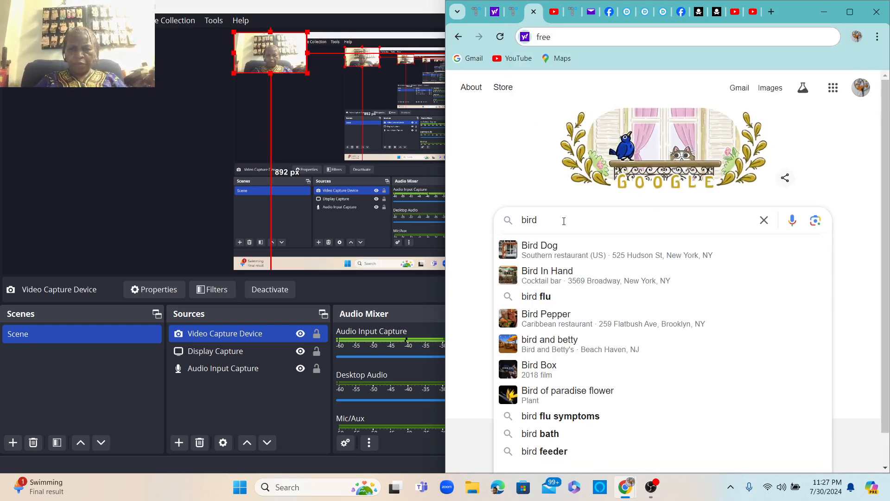
type("free c")
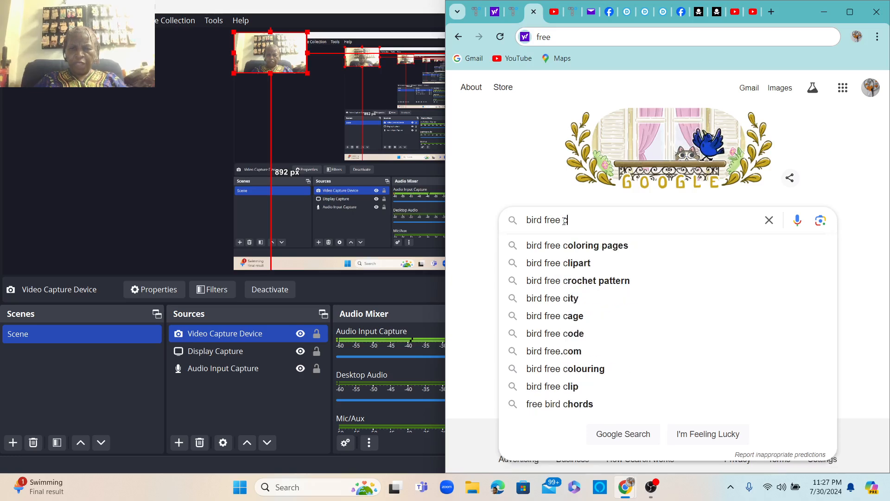
type("lipart")
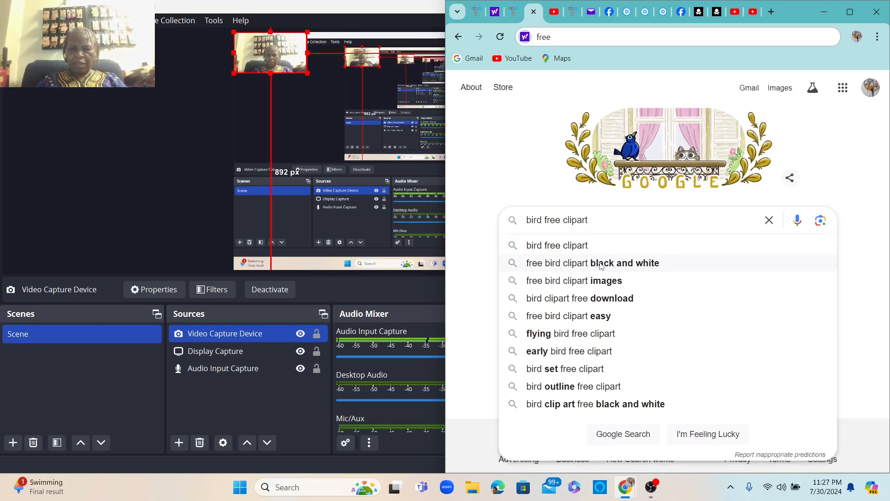
left_click(600, 263)
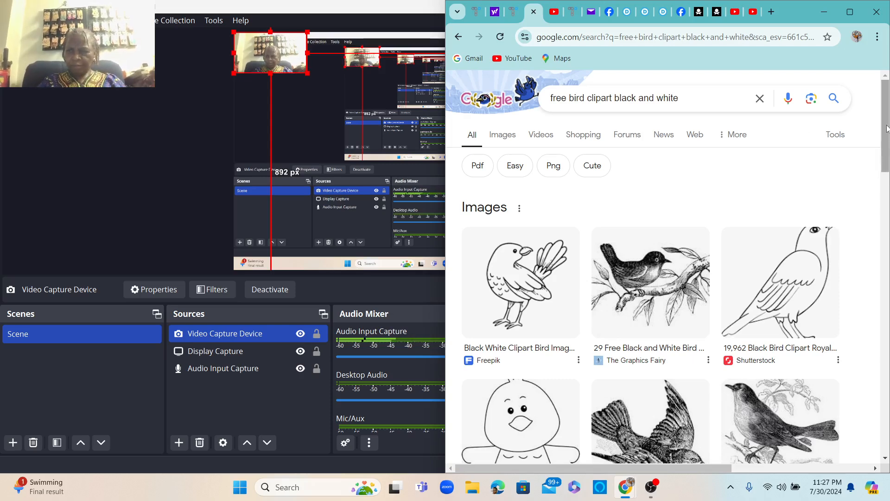
Show the image results for the bird clipart search and widen the browser window across most of the screen
mouse_move(887, 128)
left_mouse_down()
mouse_move(887, 151)
mouse_move(886, 124)
left_mouse_up()
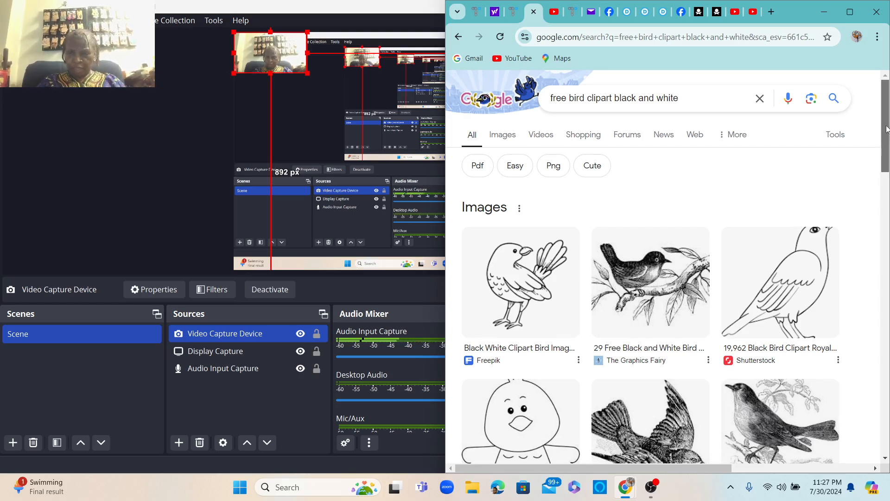
scroll(886, 129, "down", 6)
scroll(861, 112, "up", 5)
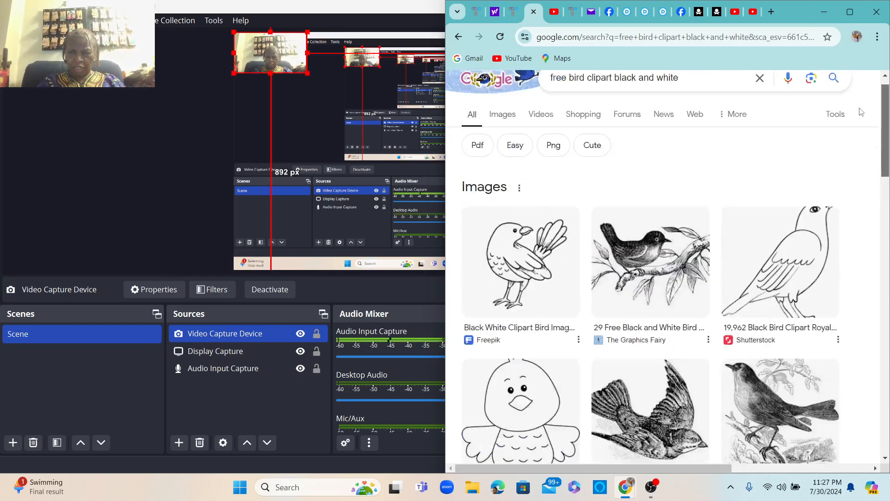
scroll(861, 112, "up", 1)
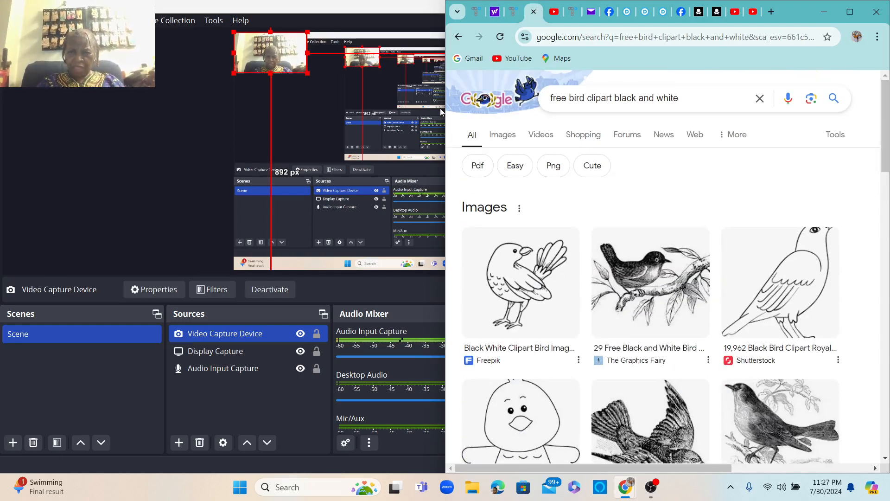
left_click(500, 138)
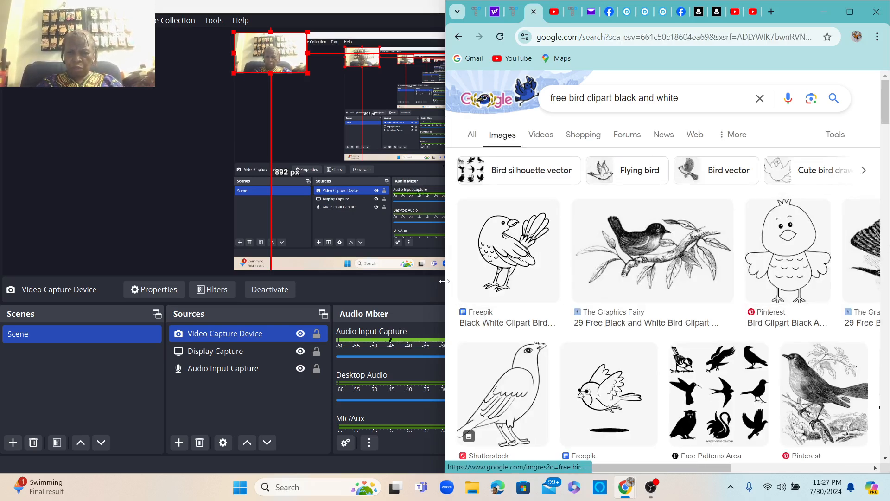
left_click_drag(445, 233, 49, 234)
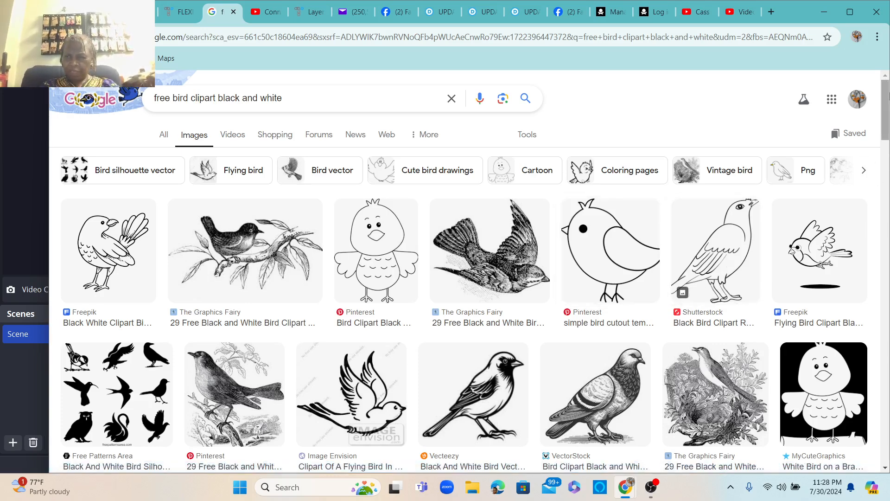
Visit Freepik from its simple bird outline result, dismiss the Google sign-in offer and open the hand-drawn dove outline illustration
left_click_drag(886, 96, 889, 136)
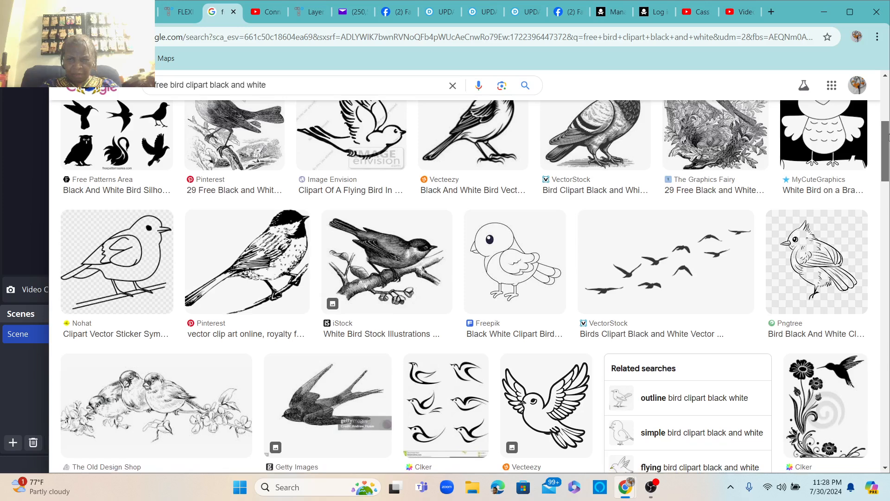
left_click(512, 275)
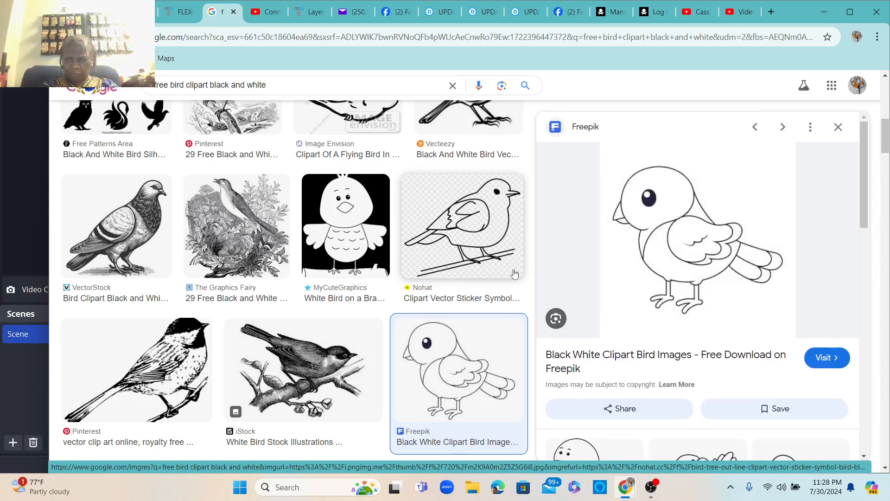
left_click(827, 359)
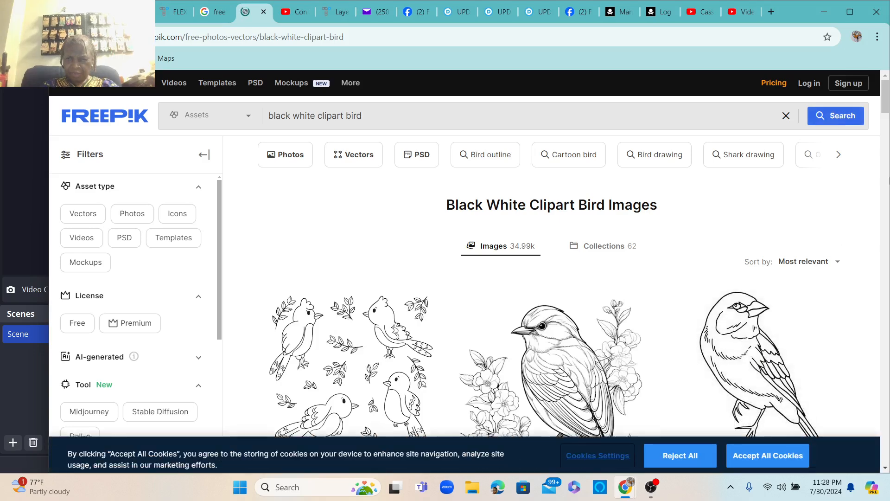
left_click_drag(885, 95, 884, 125)
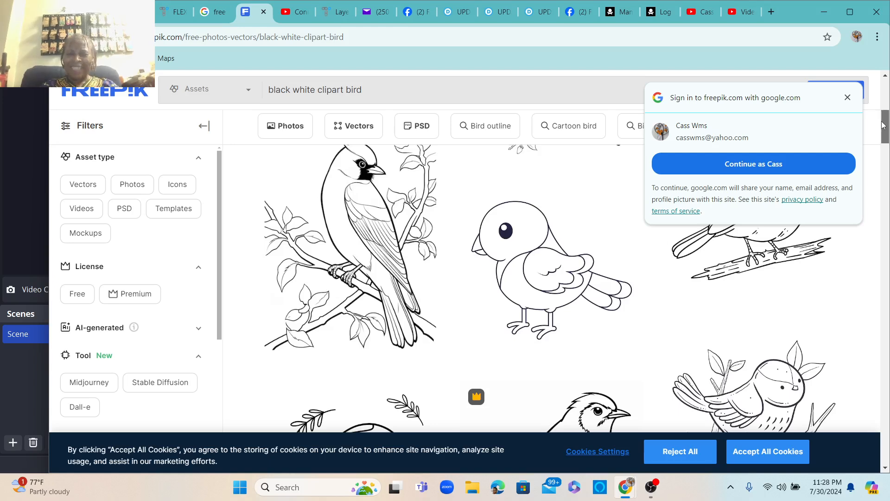
left_click(848, 97)
mouse_move(542, 215)
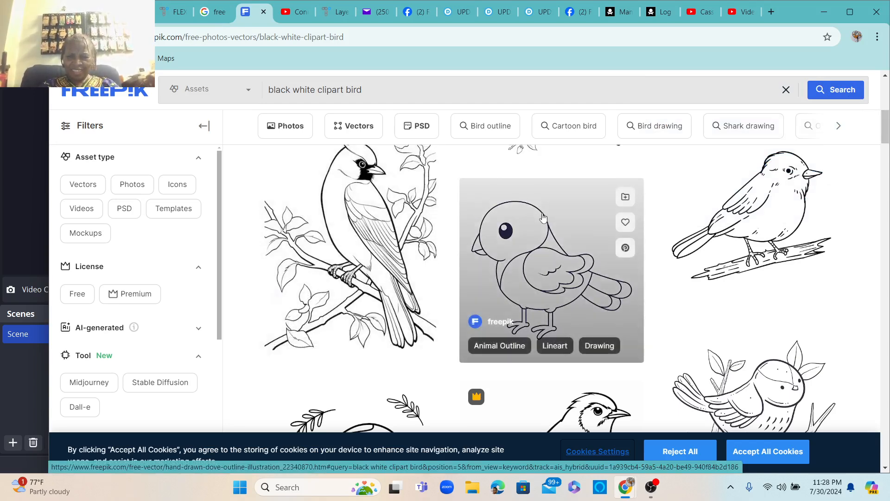
left_click(544, 216)
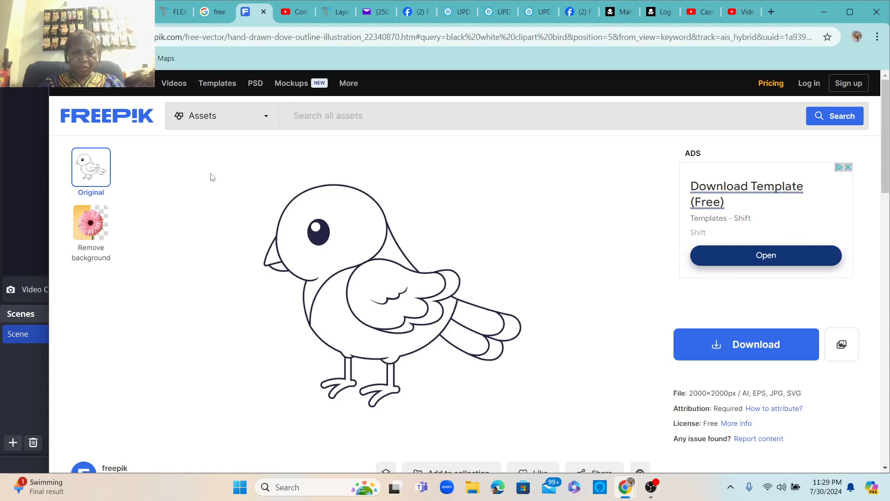
Capture a rectangular screenshot around the whole dove outline illustration
key("super+shift+s")
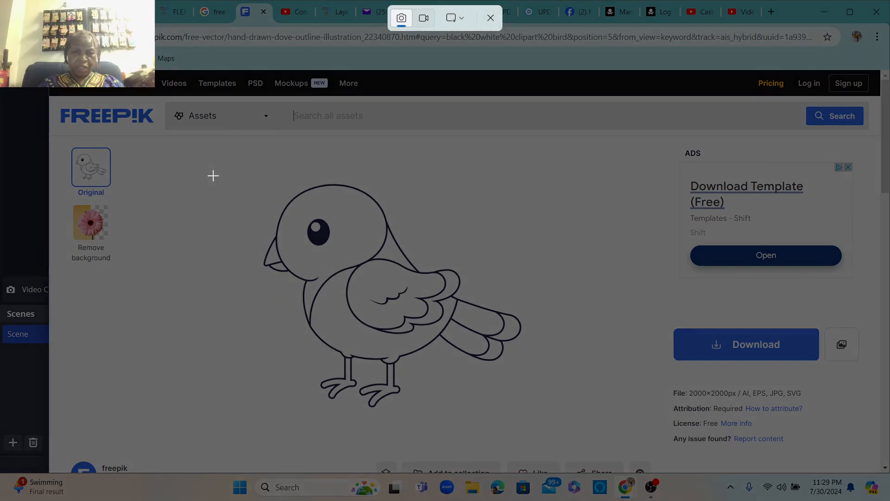
left_click_drag(212, 175, 554, 430)
left_click_drag(554, 431, 553, 430)
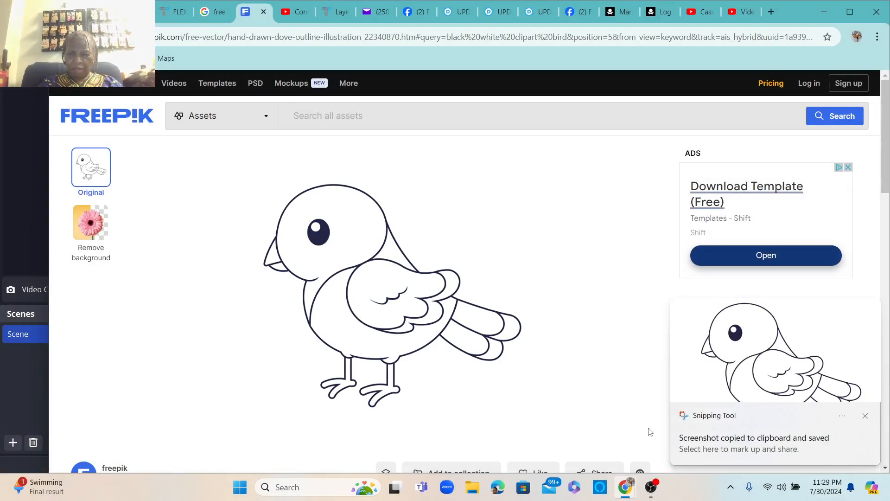
Minimize the Freepik browser window and OBS, launch xTool Creative Space and recover the unsaved file
mouse_move(626, 488)
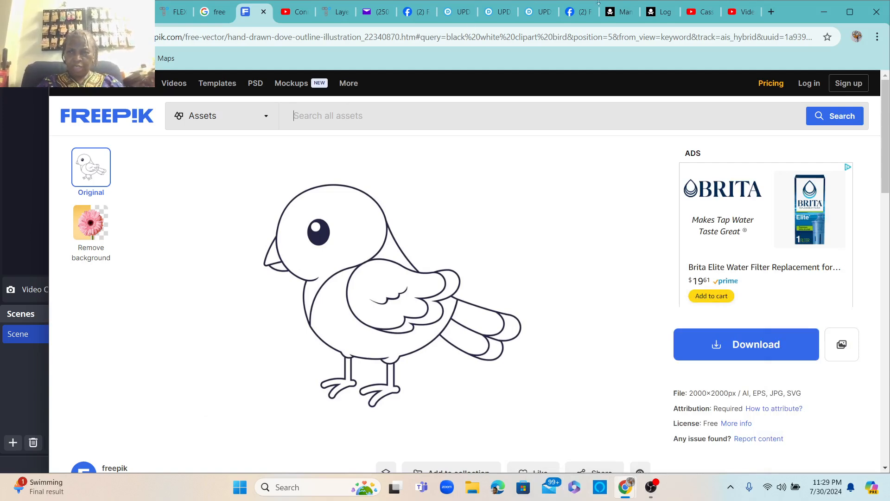
left_click(821, 13)
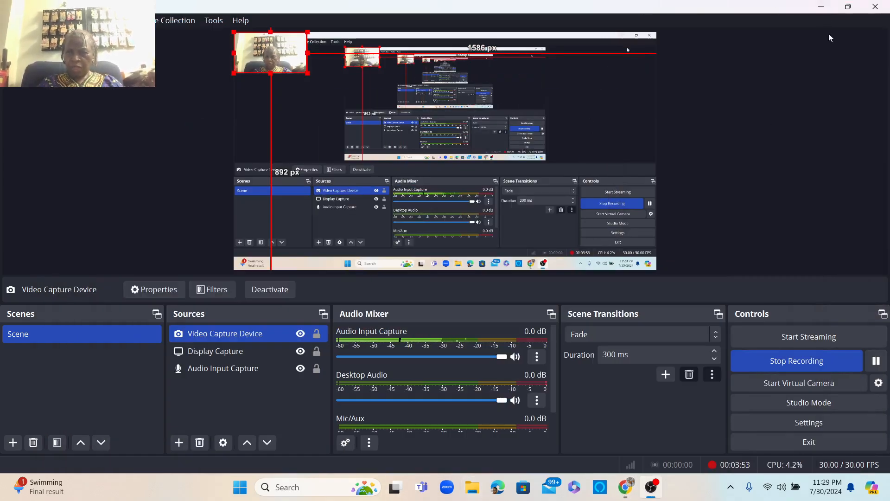
left_click(823, 8)
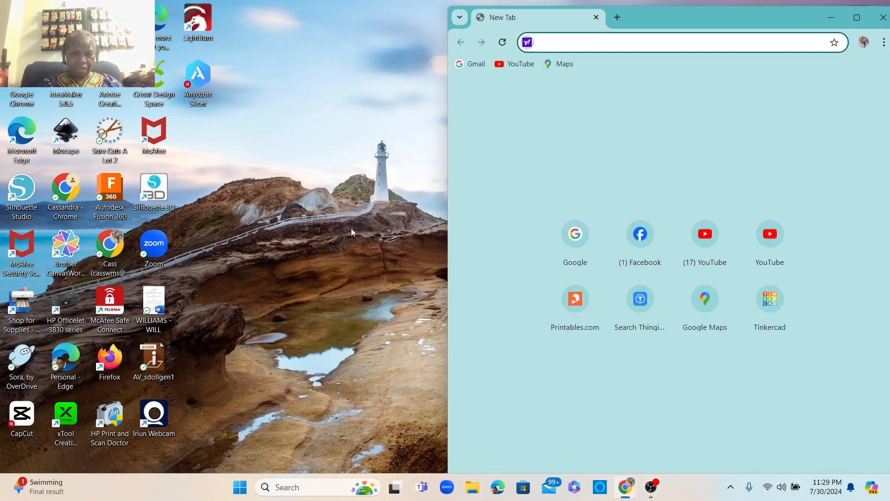
left_click(65, 416)
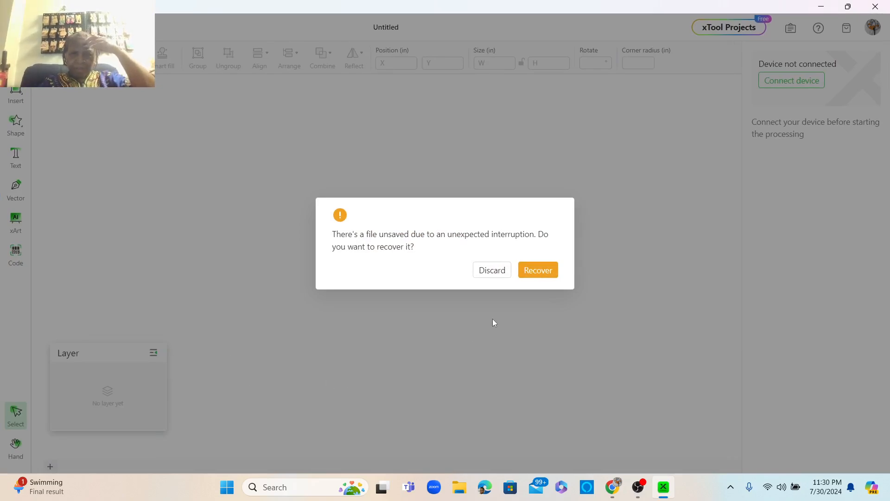
left_click(553, 276)
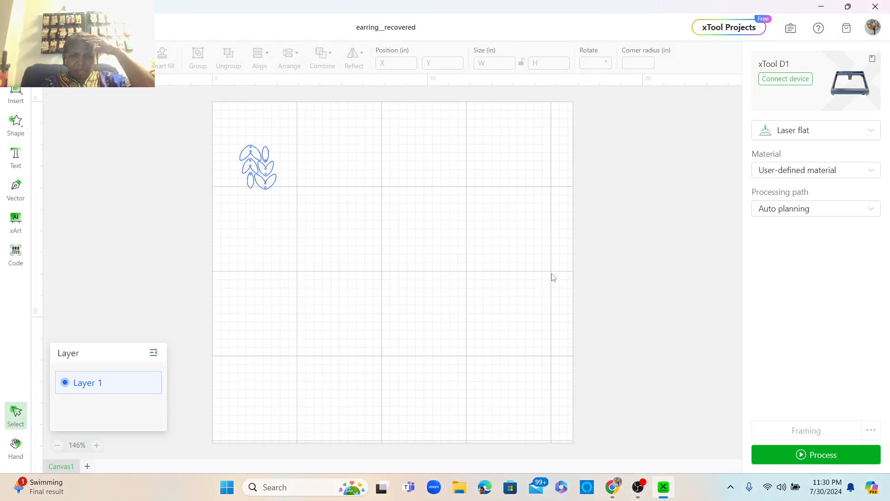
Start a new blank project and cancel saving the recovered earring file
left_click(45, 28)
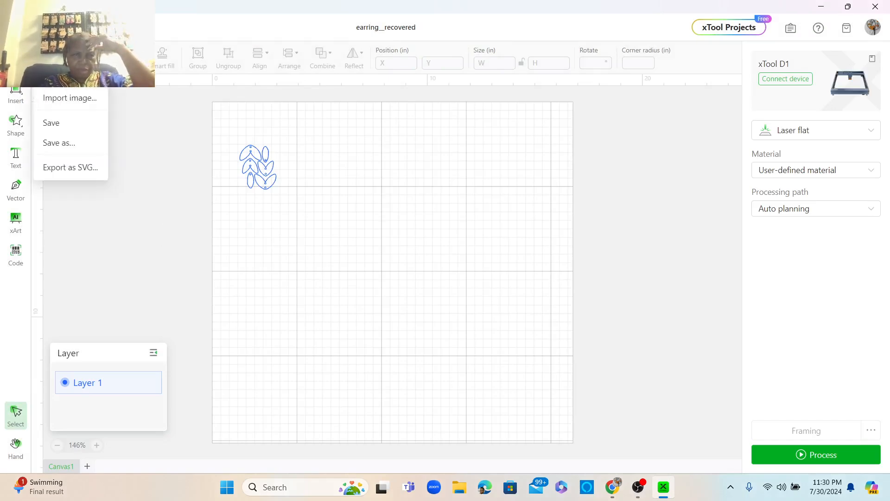
left_click(61, 57)
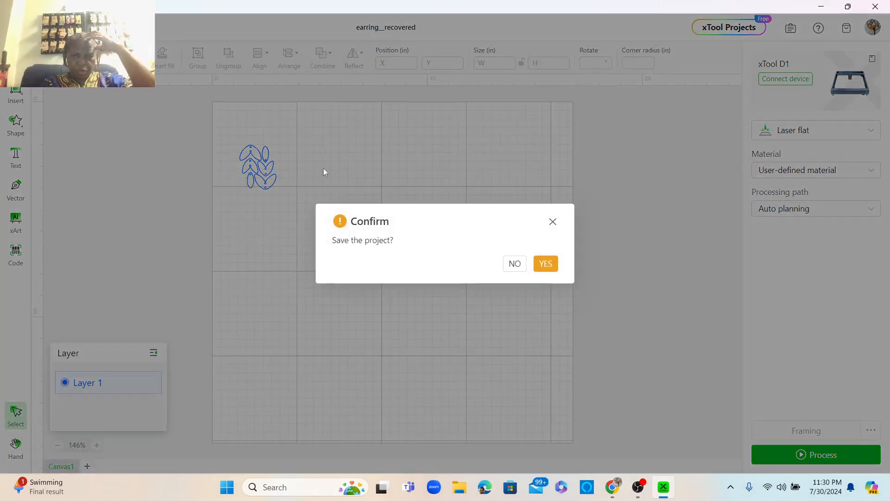
left_click(547, 262)
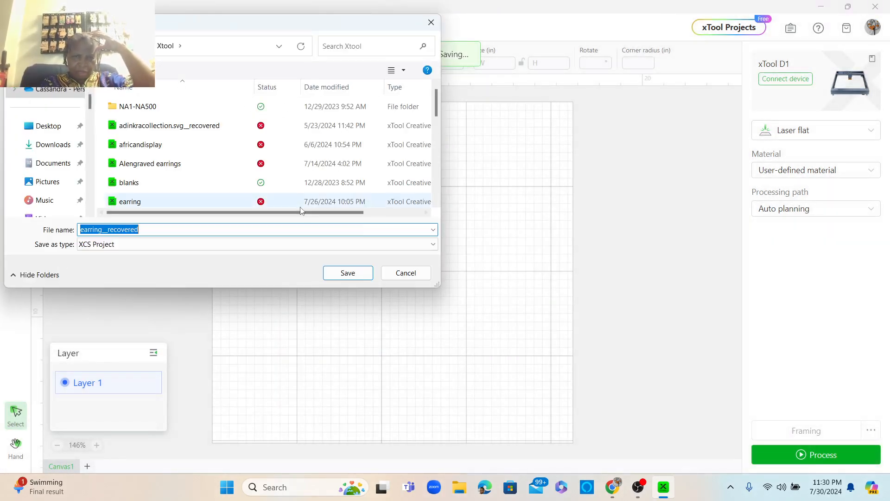
left_click(406, 273)
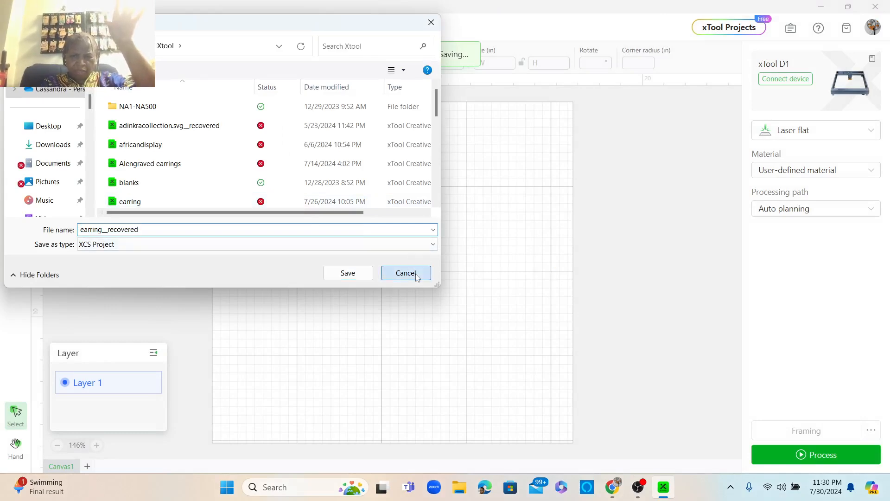
left_click(46, 28)
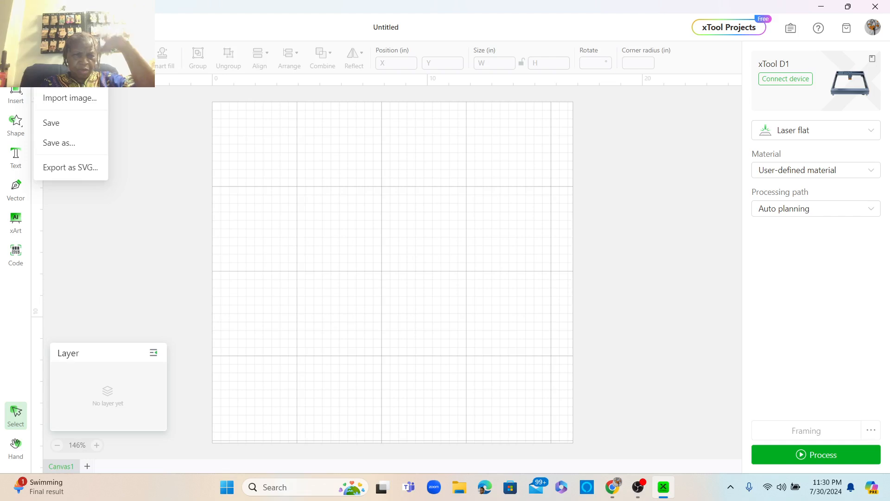
left_click(68, 78)
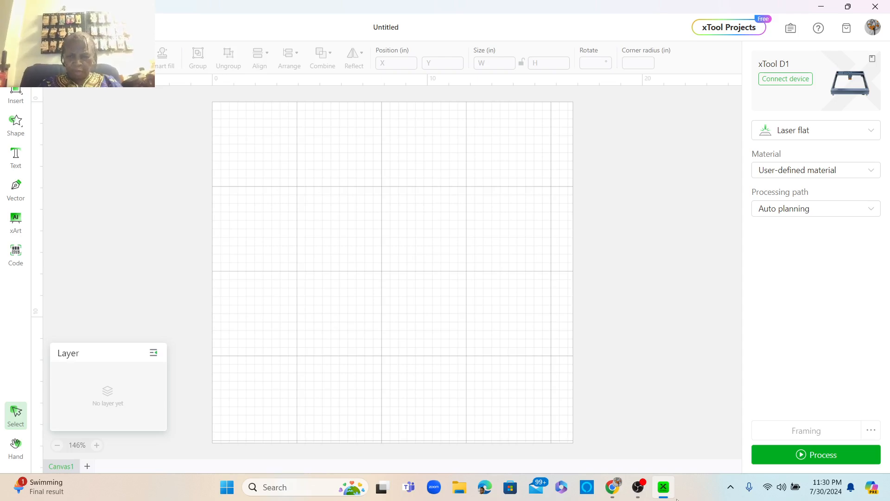
Switch to File Explorer and look through the Documents folder for the captured bird screenshot
mouse_move(654, 499)
mouse_move(617, 488)
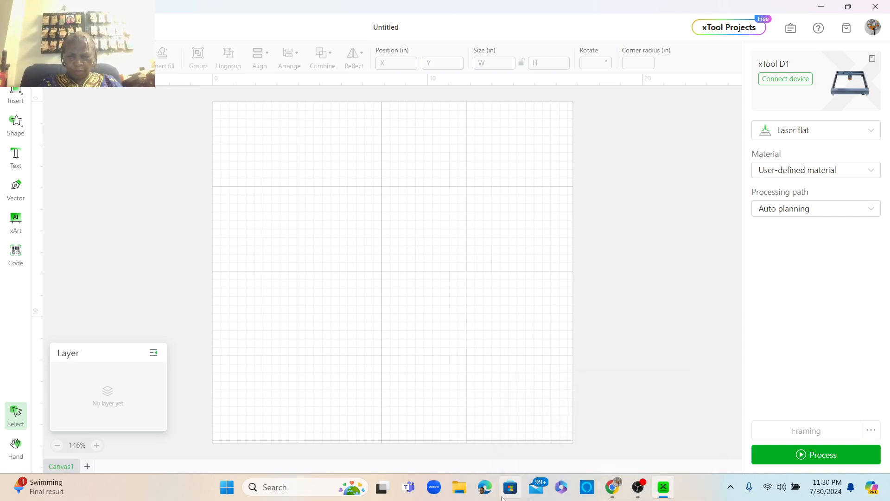
left_click(460, 487)
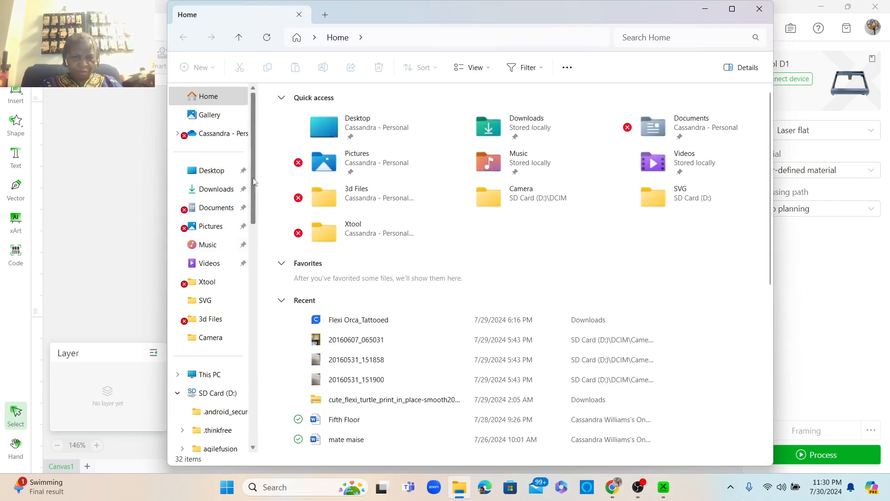
left_click_drag(253, 177, 253, 197)
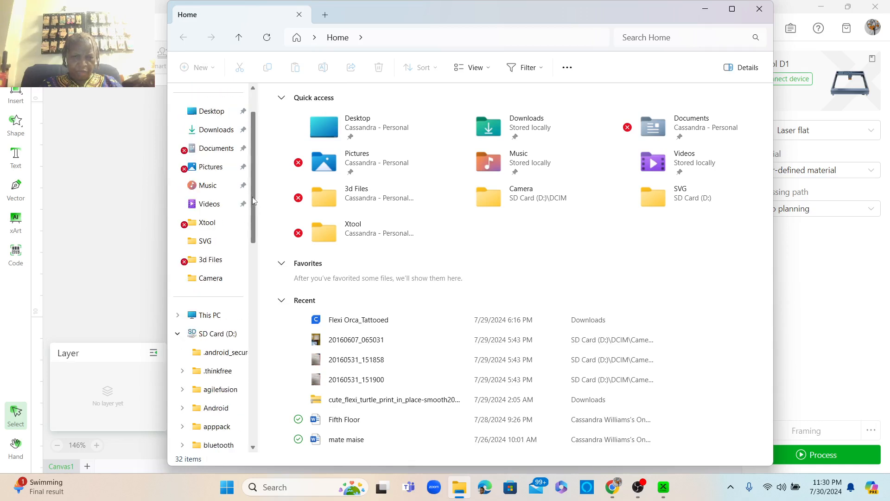
left_click(228, 150)
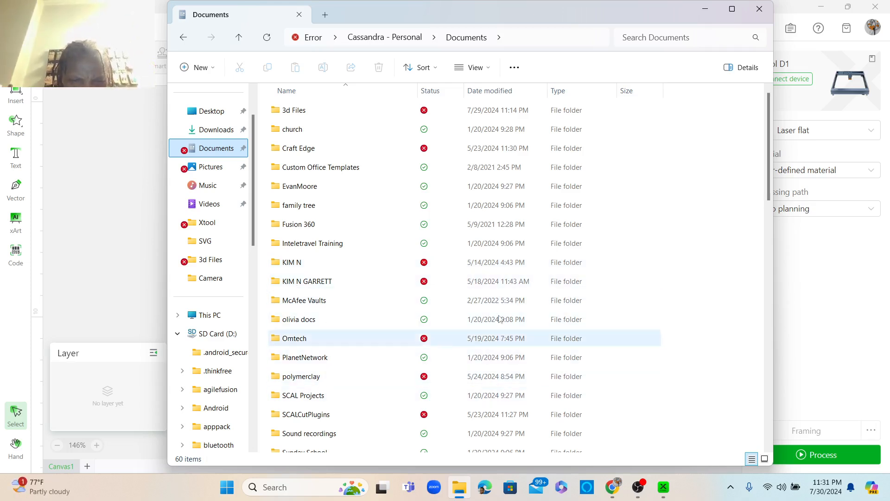
left_click_drag(772, 186, 778, 223)
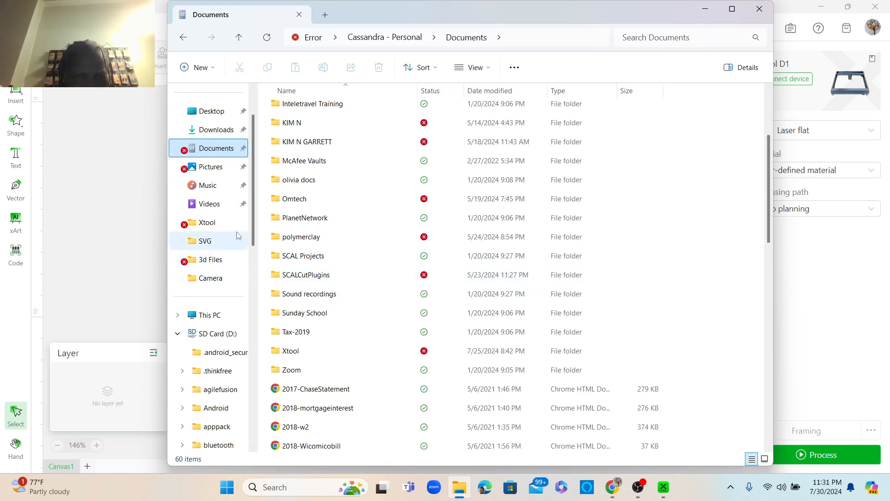
left_click(216, 172)
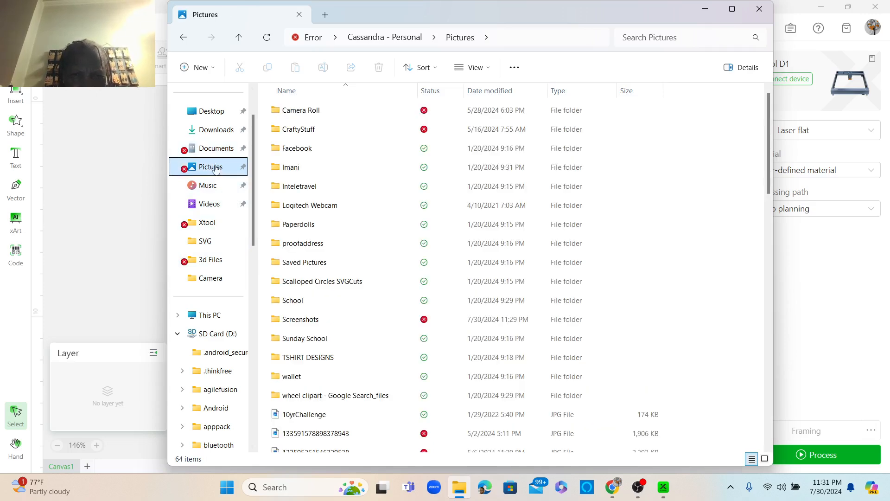
left_click(324, 320)
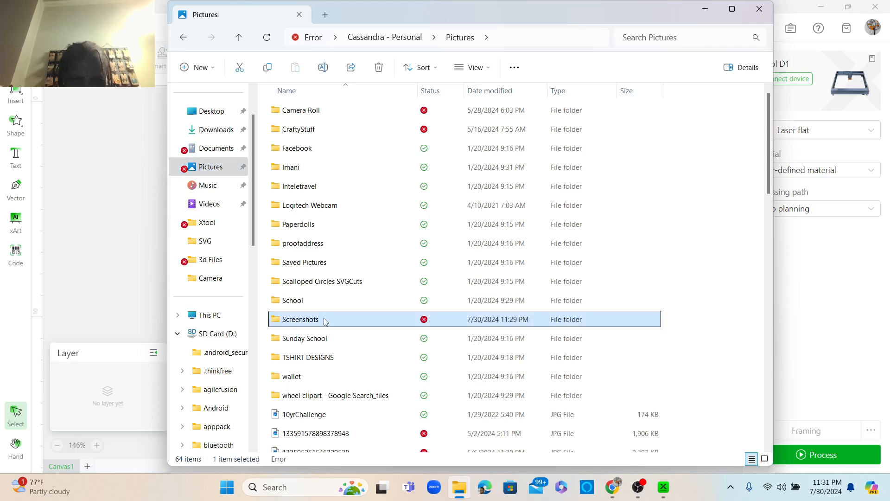
double_click(324, 320)
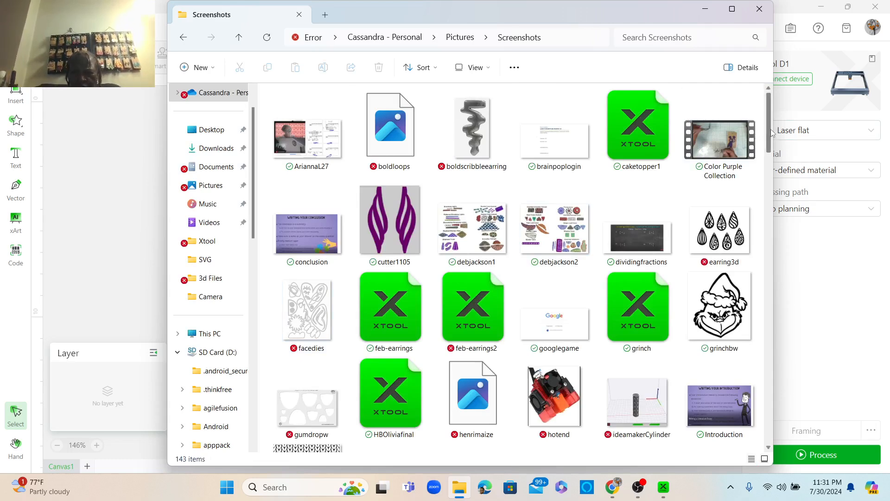
left_click_drag(769, 133, 738, 460)
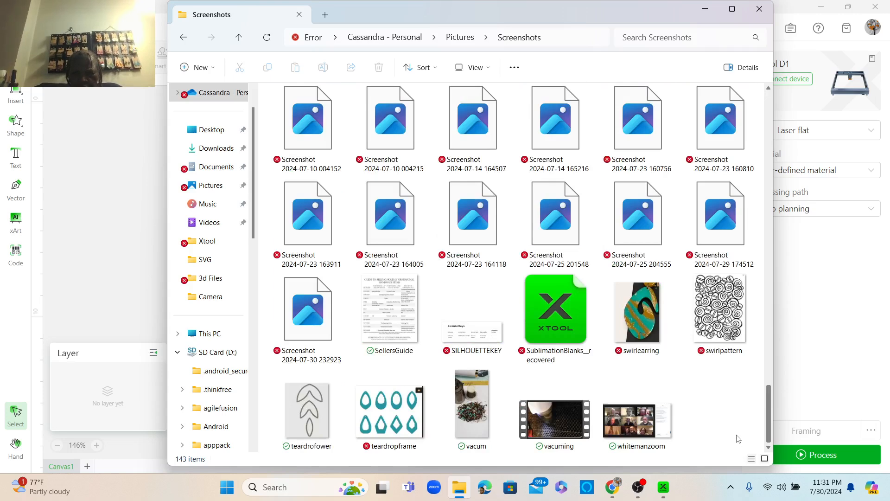
left_click_drag(738, 430, 741, 413)
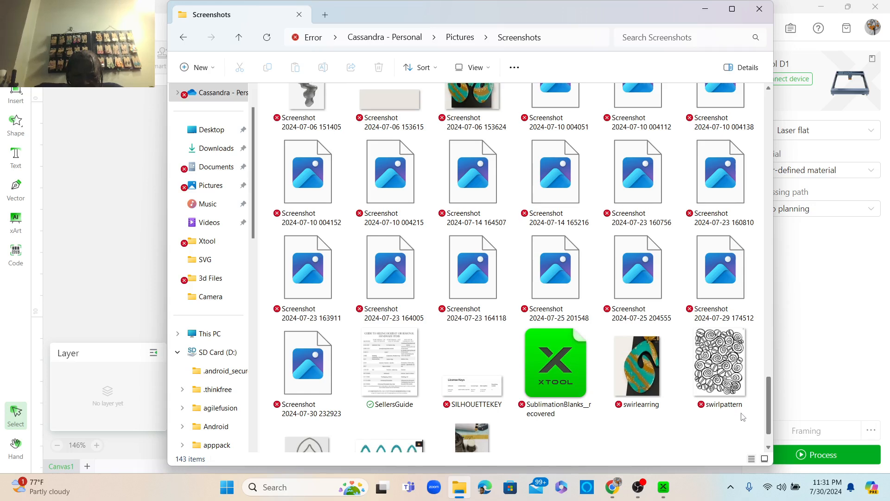
double_click(305, 365)
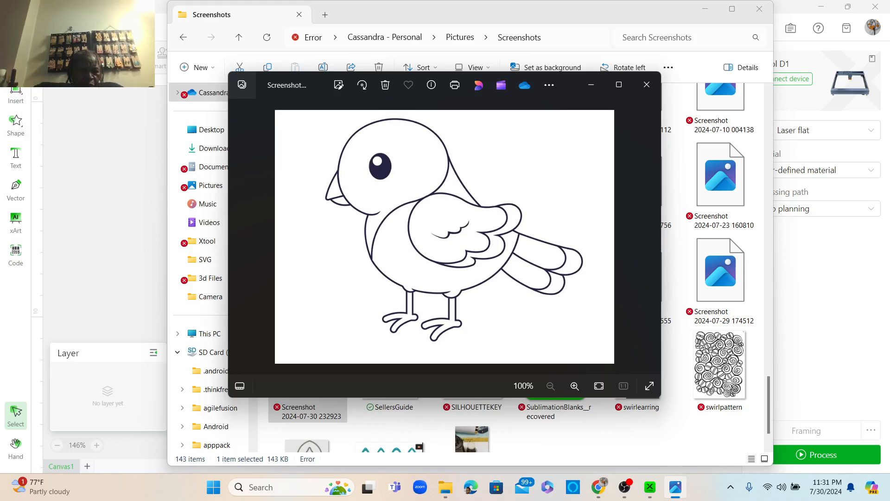
mouse_move(48, 28)
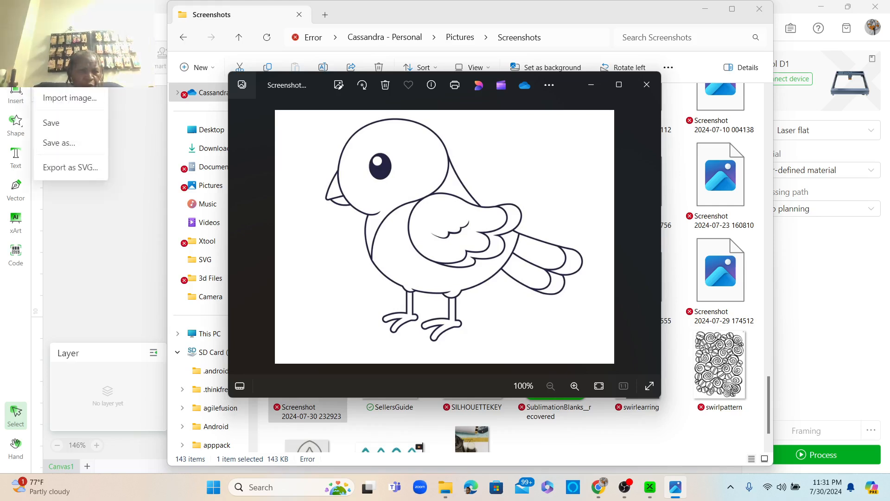
left_click(68, 101)
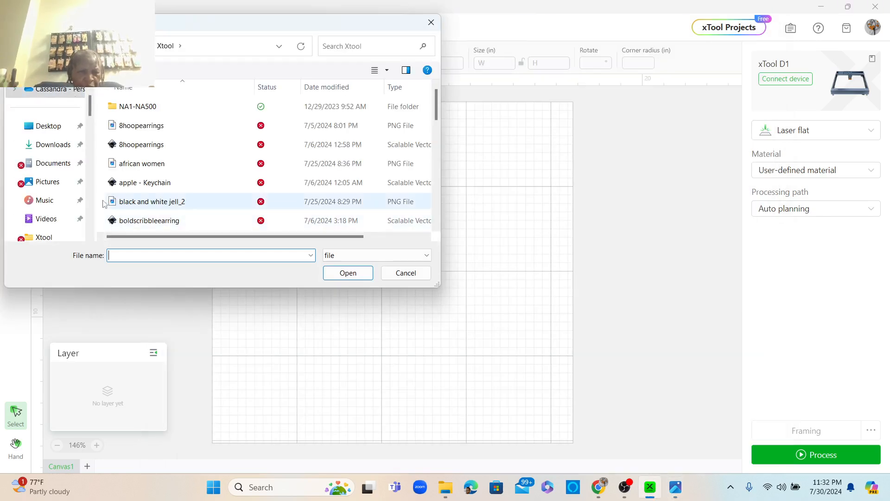
left_click(51, 182)
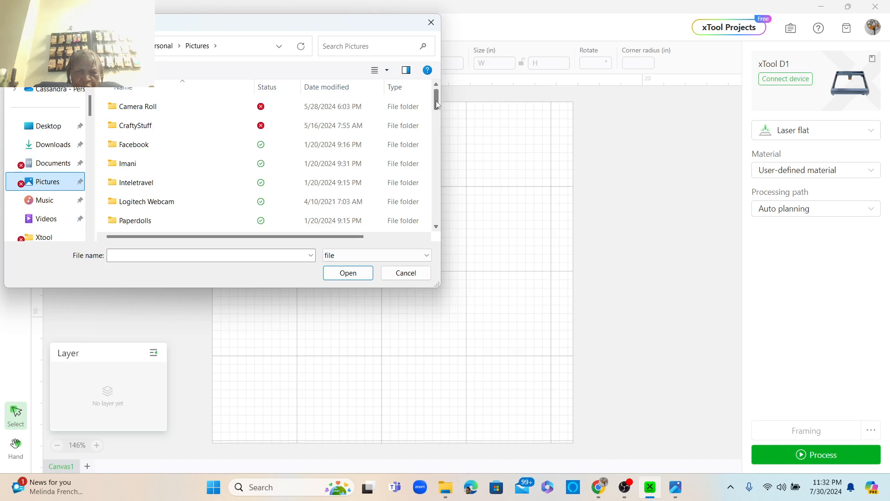
left_click_drag(435, 105, 439, 123)
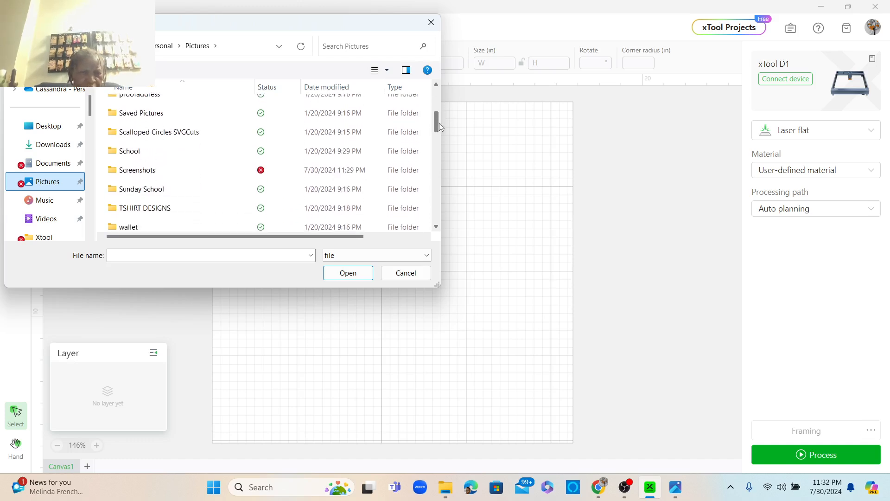
left_click(138, 175)
double_click(138, 176)
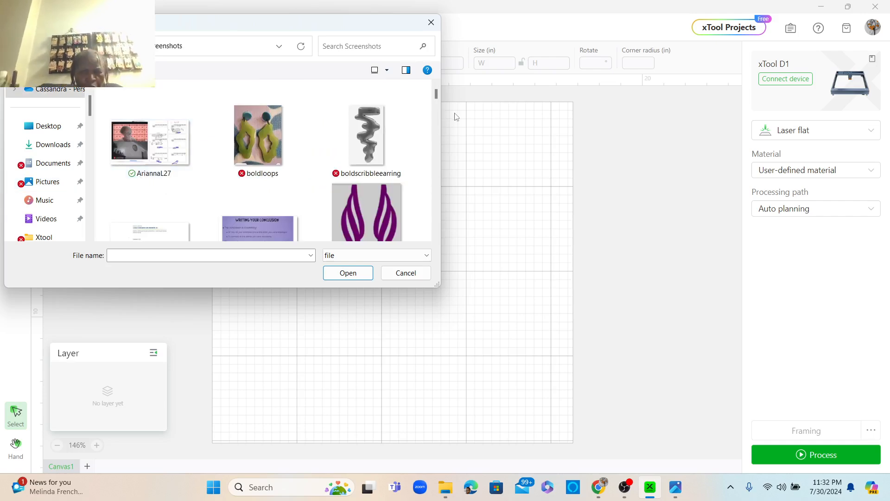
left_click_drag(437, 95, 432, 223)
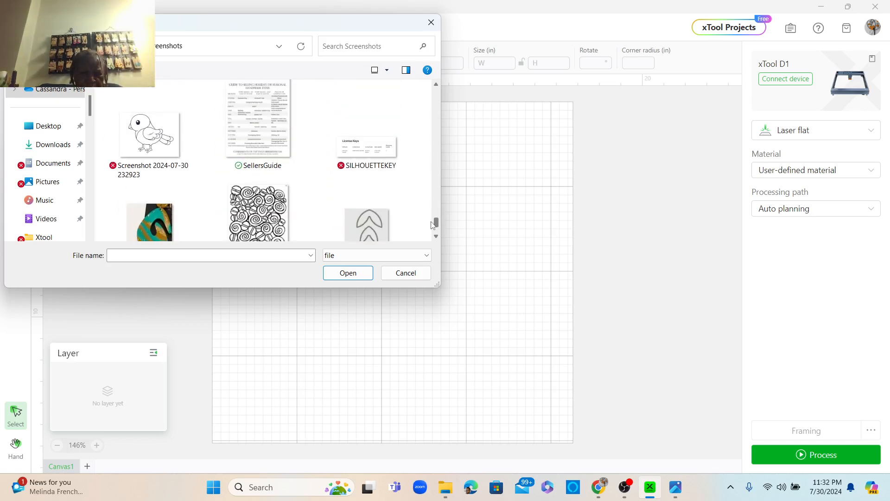
left_click(136, 148)
double_click(136, 148)
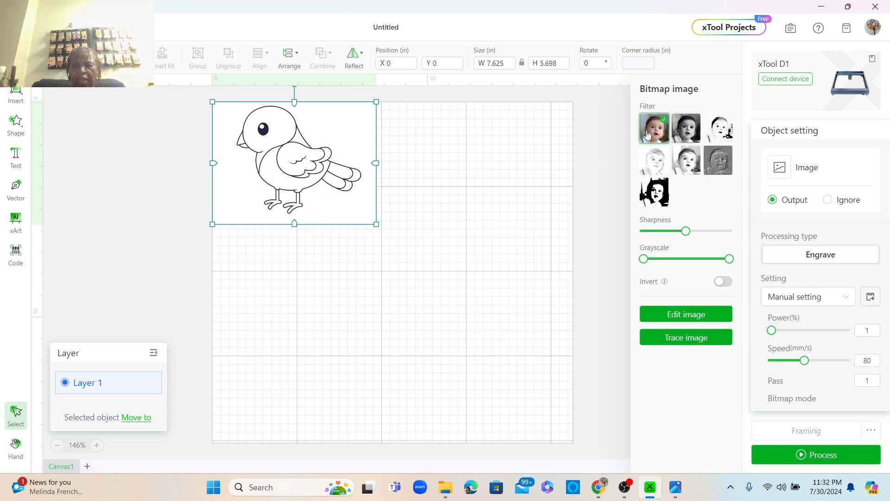
Try each alternative bitmap filter on the bird image, including Grid, Comic 1, Comic 2 and Embossment, ending on the last black-and-white one
left_click(691, 132)
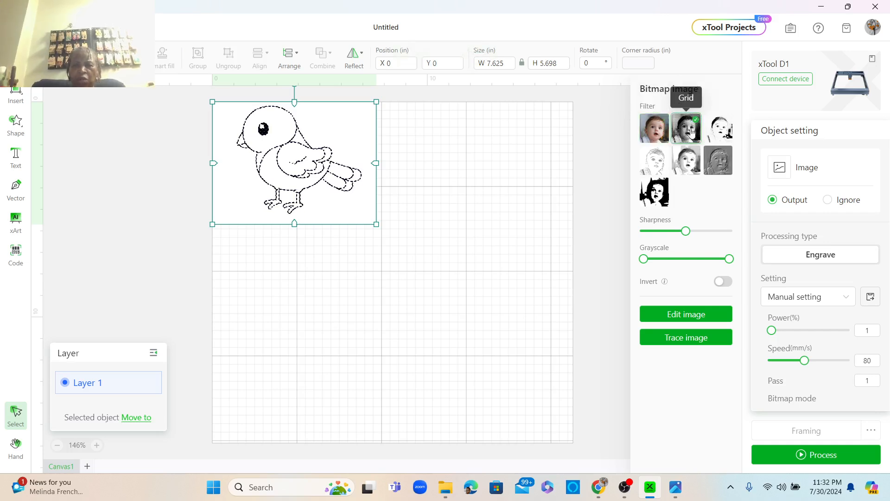
left_click(731, 127)
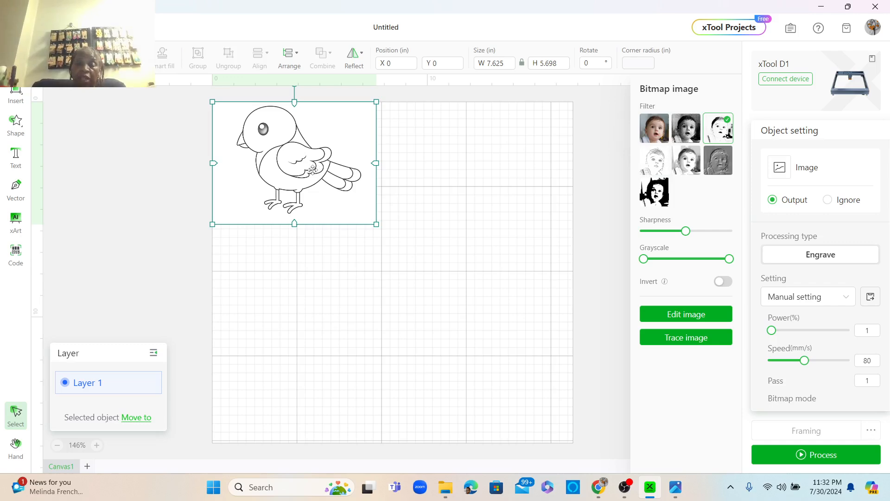
left_click(668, 161)
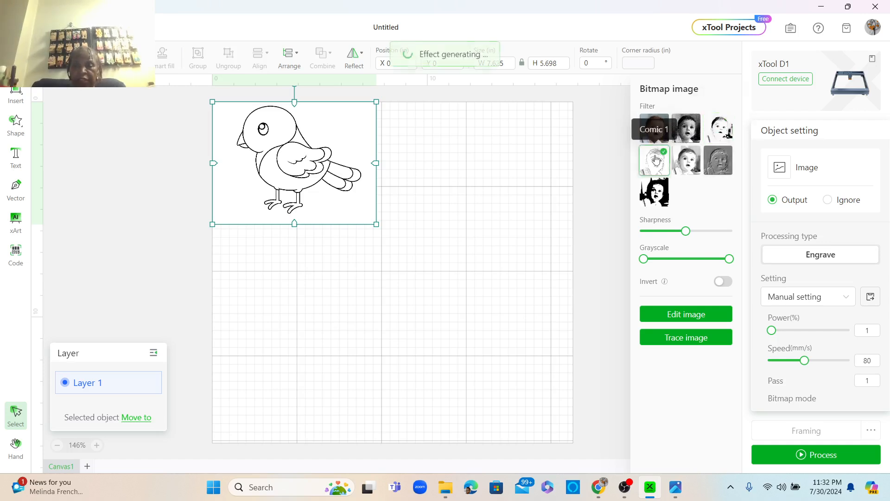
left_click(687, 160)
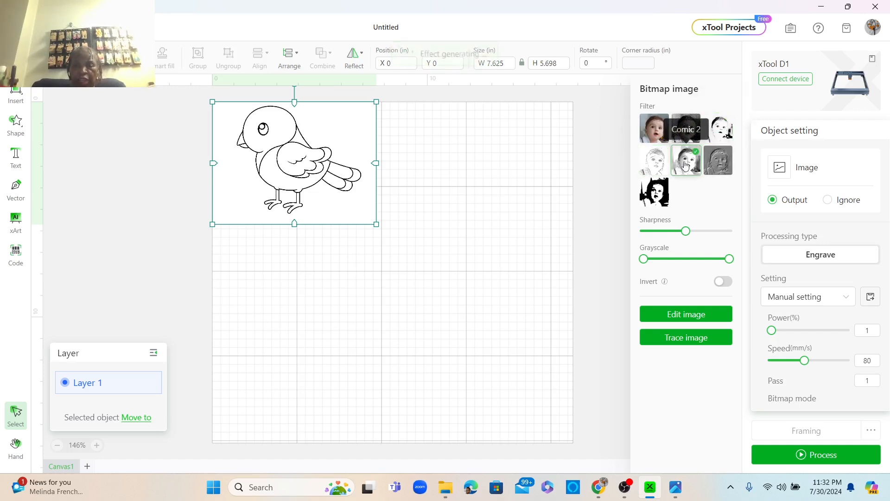
left_click(719, 161)
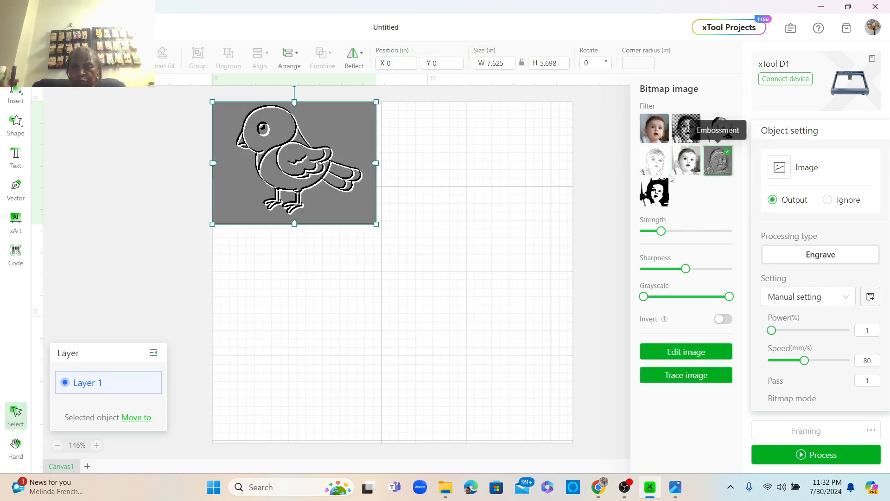
left_click(666, 194)
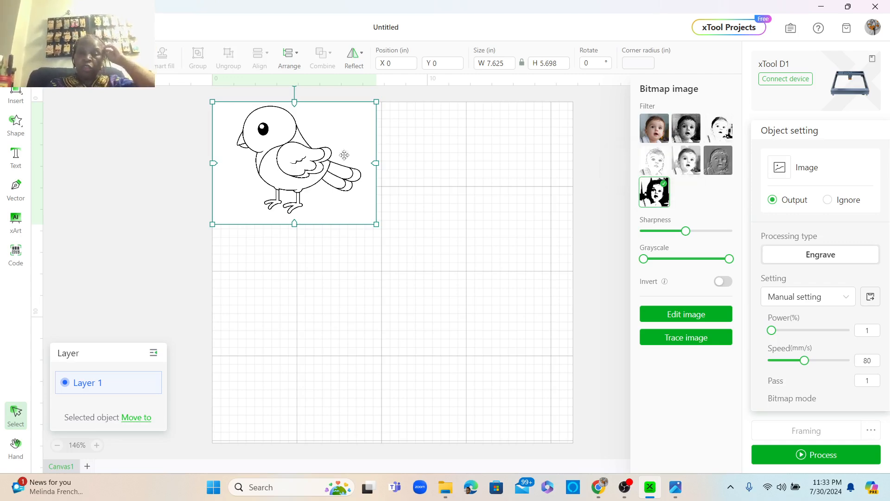
Move the bird image to about X 5.02 in, Y 2.74 in on the canvas and set its sharpness to 48
left_click_drag(306, 158, 414, 223)
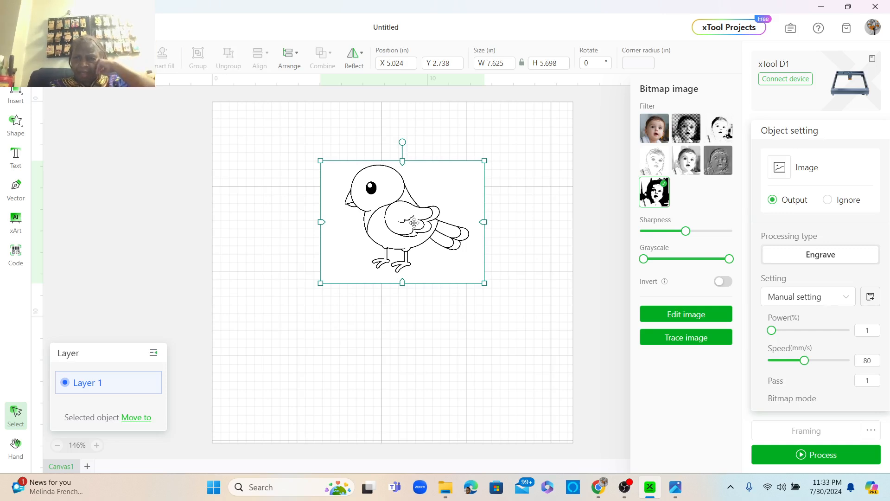
mouse_move(685, 234)
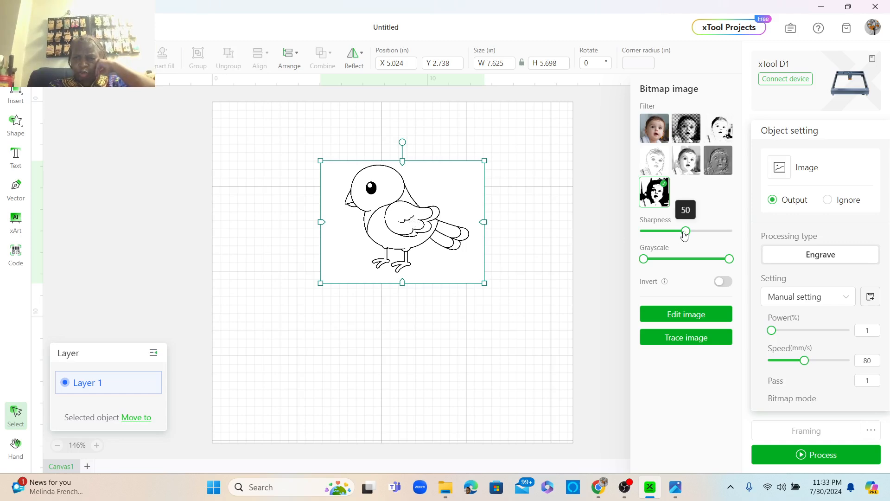
left_click_drag(685, 235, 683, 234)
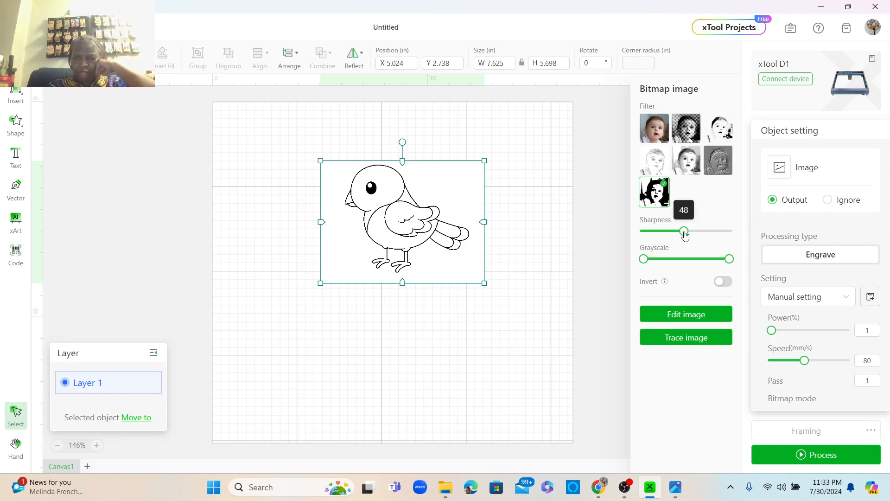
Reapply the first, original-look filter to the bird image and lower its sharpness to roughly a quarter of the range
left_click(657, 131)
mouse_move(686, 234)
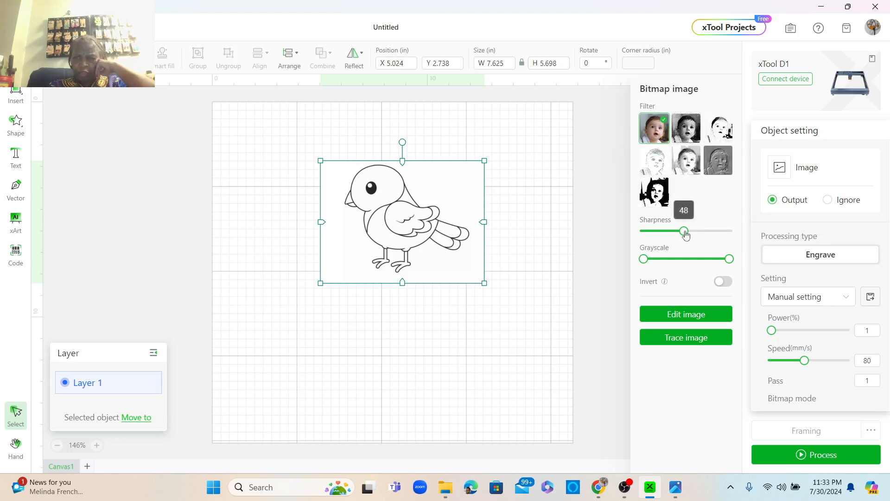
left_click_drag(686, 235, 661, 231)
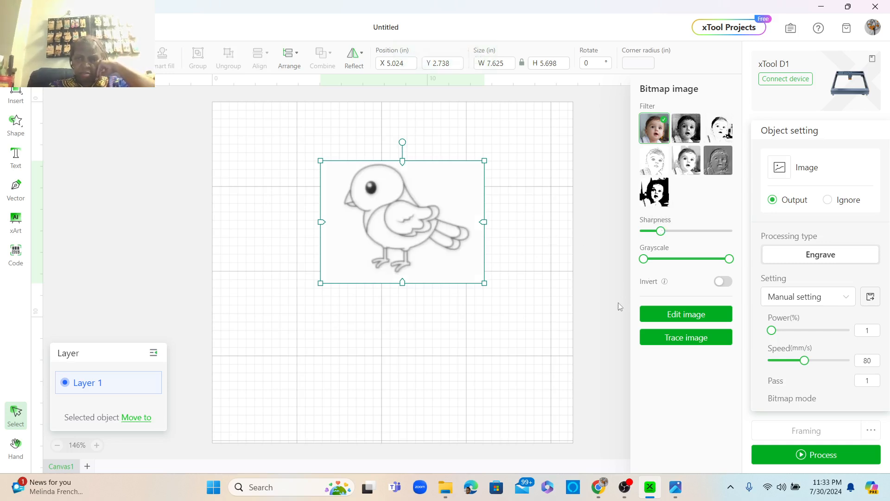
Raise the bird image's sharpness to slightly above mid-range, and try a grayscale upper limit of 88 before restoring it to 255
mouse_move(661, 231)
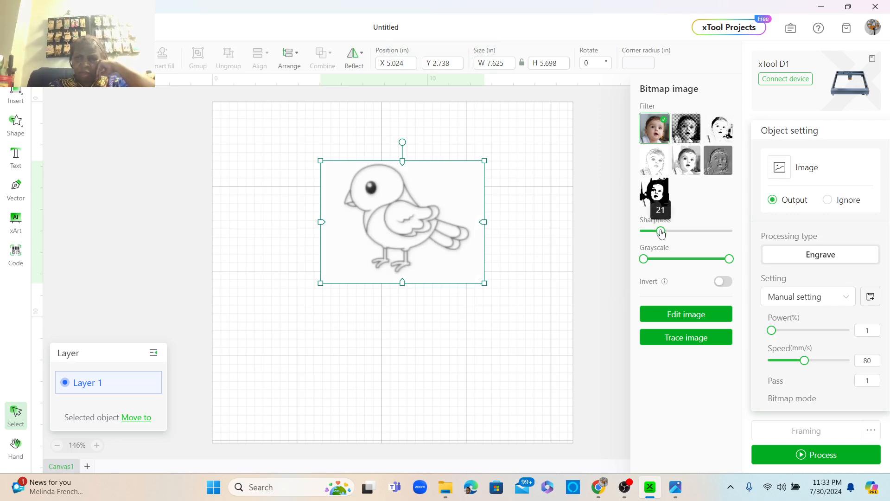
left_click_drag(661, 233, 692, 239)
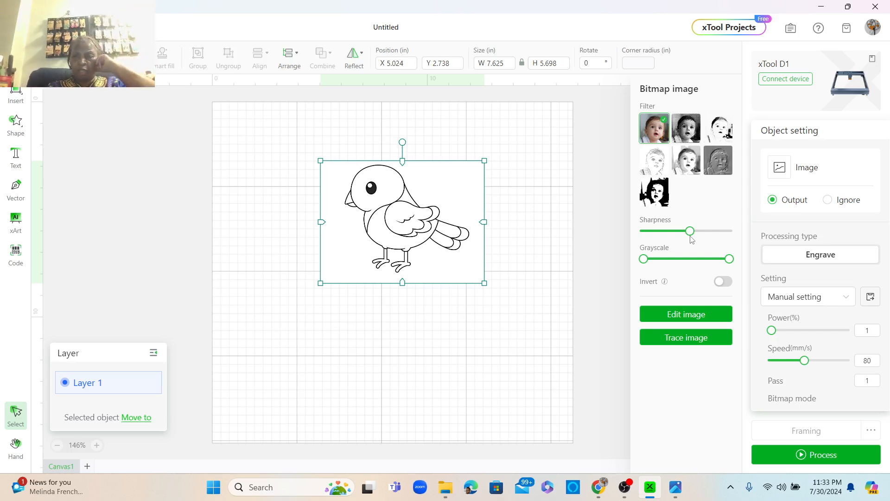
mouse_move(646, 259)
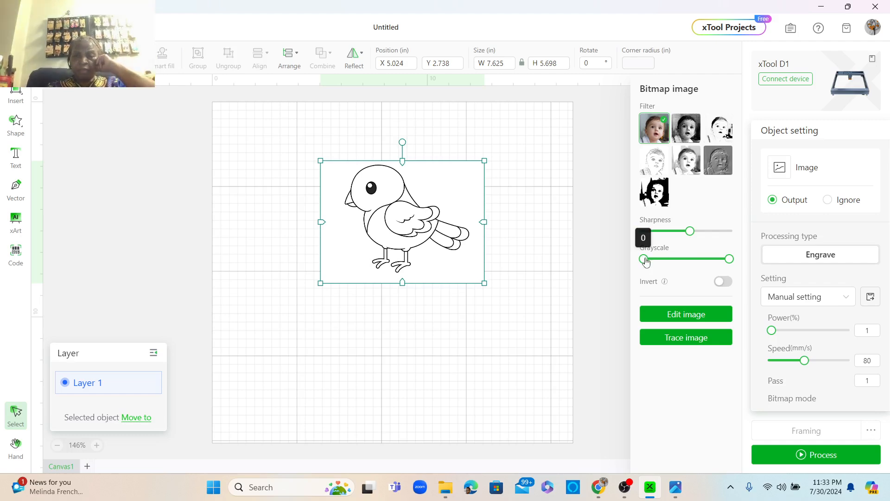
mouse_move(730, 261)
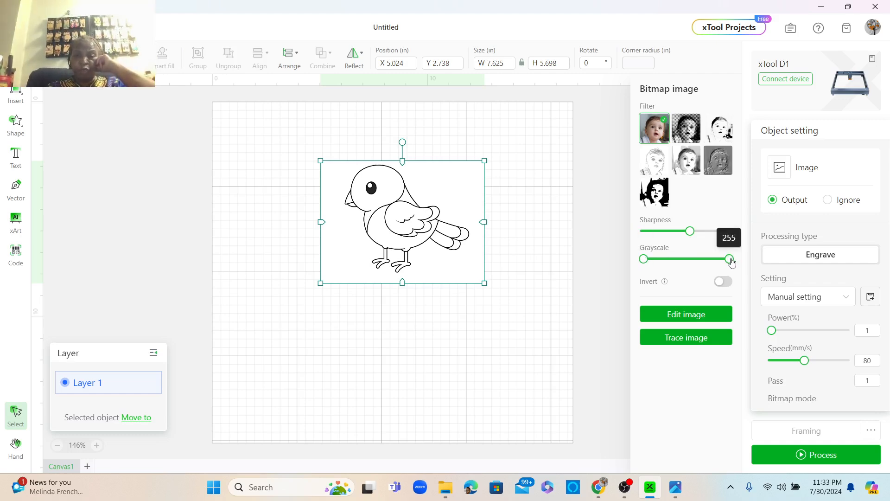
left_click_drag(730, 261, 674, 262)
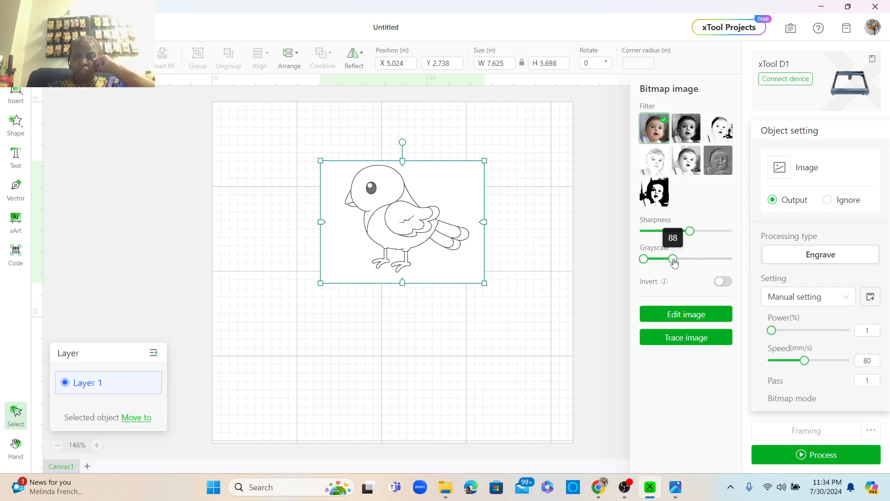
left_click_drag(674, 262, 731, 260)
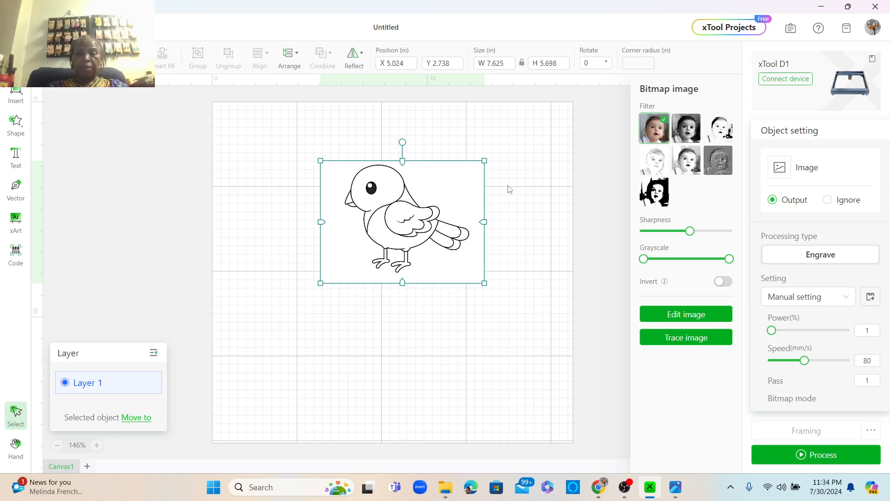
Edit the bird image: delete its white background with the magic wand at fuzziness 40 and erase the tail with a size 40 eraser
left_click(680, 319)
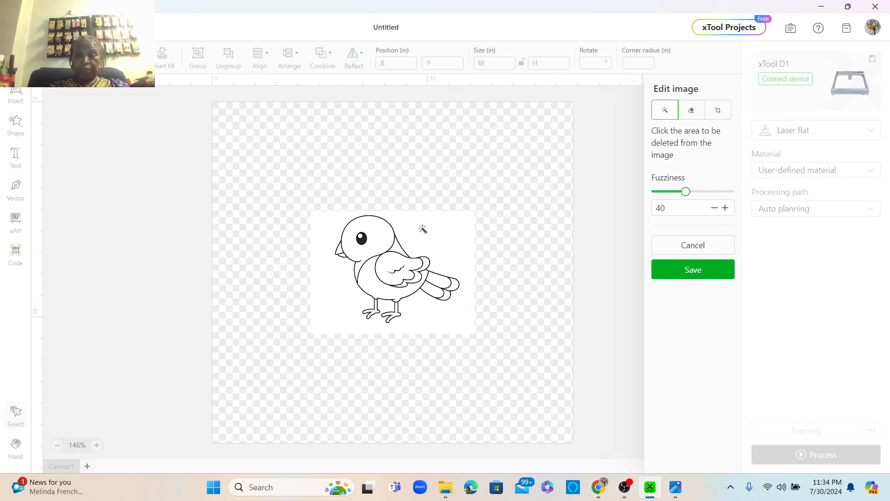
left_click(421, 315)
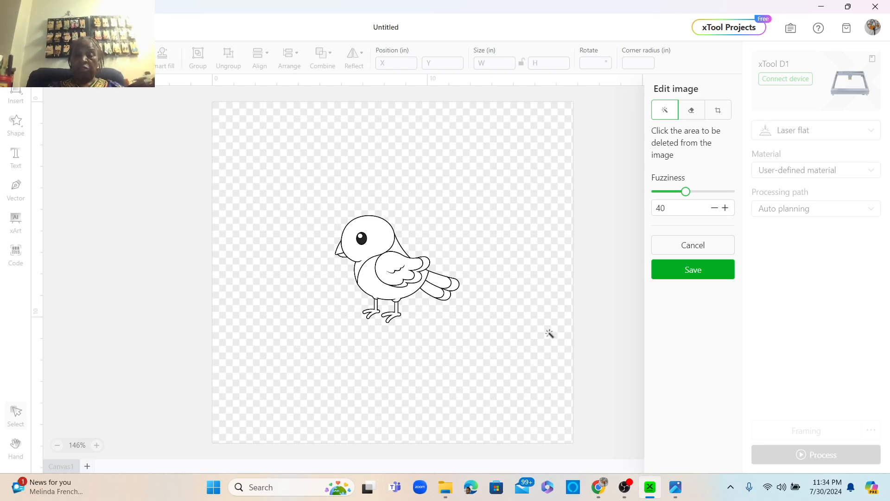
left_click(692, 112)
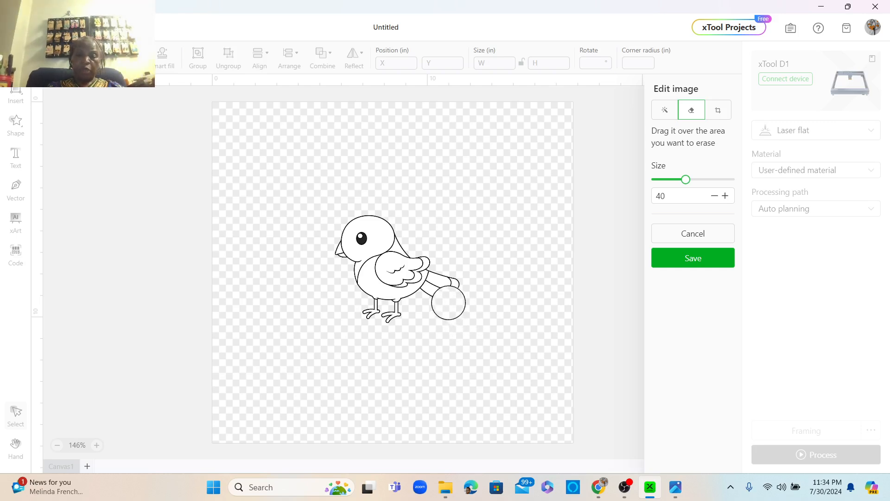
mouse_move(443, 300)
left_mouse_down()
mouse_move(459, 317)
mouse_move(469, 306)
mouse_move(453, 280)
left_mouse_up()
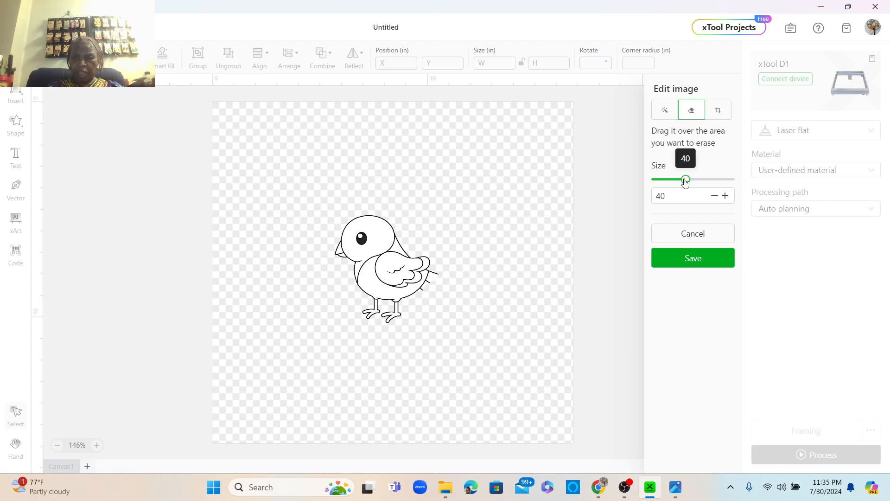
Erase the leftover tail lines along the bird's rear edge with a size 10 eraser and save the edited image
left_click_drag(686, 180, 666, 183)
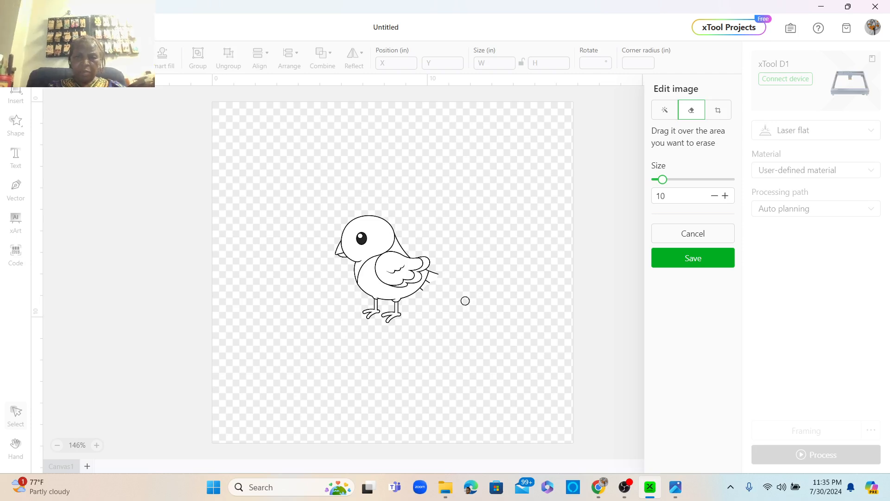
scroll(465, 301, "up", 2)
scroll(465, 301, "up", 3)
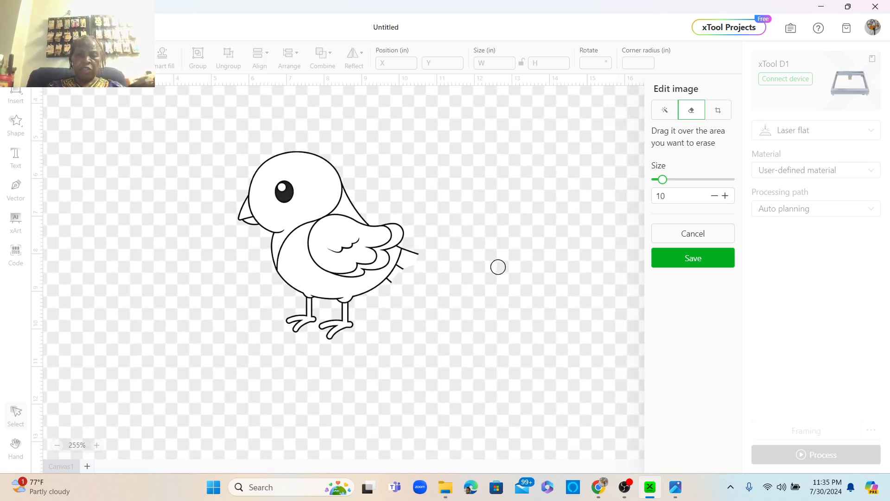
scroll(498, 268, "up", 5)
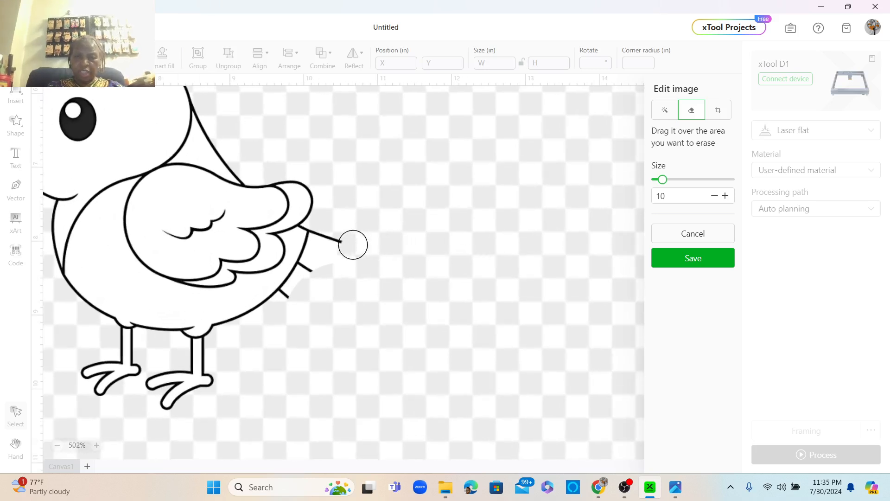
mouse_move(353, 245)
left_mouse_down()
mouse_move(326, 235)
mouse_move(306, 288)
mouse_move(290, 301)
left_mouse_up()
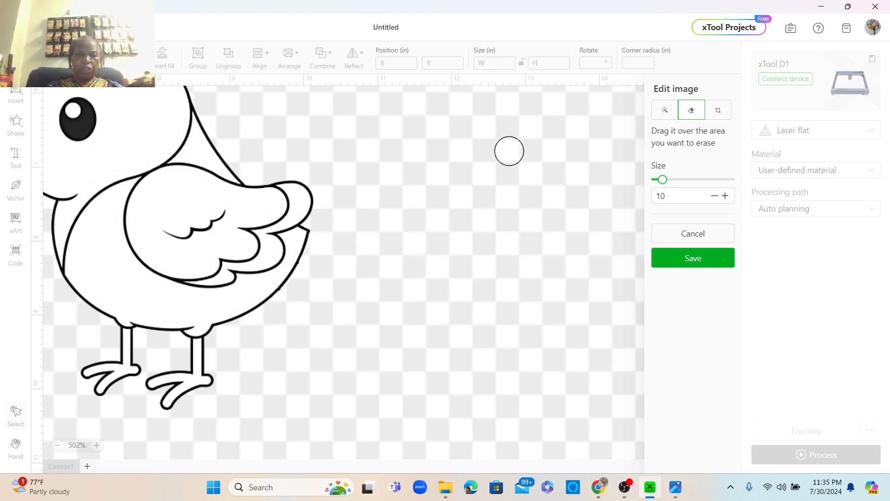
scroll(519, 158, "down", 2)
scroll(535, 166, "down", 4)
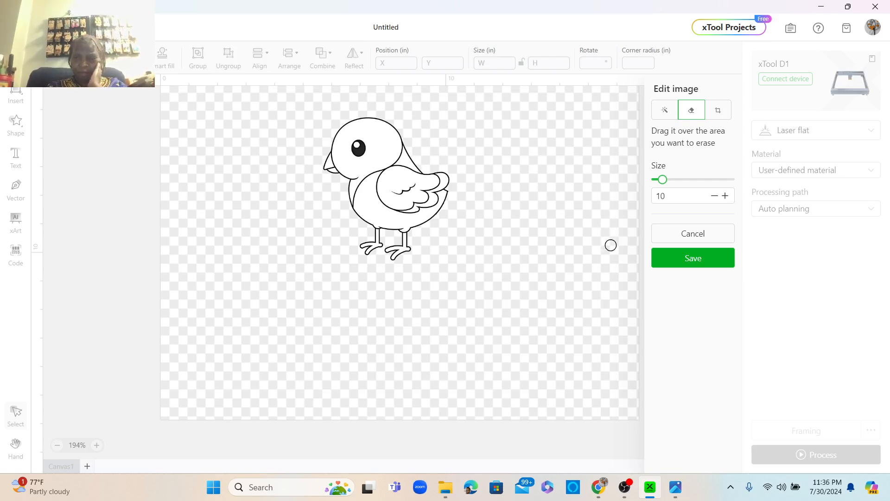
left_click(707, 260)
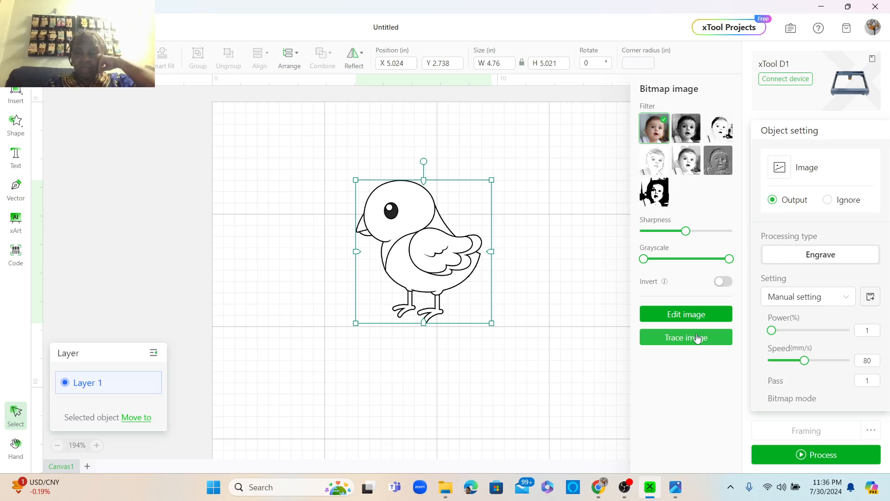
Start tracing the bird image and try denoising values of 26 and 92, ending on 53
left_click(697, 338)
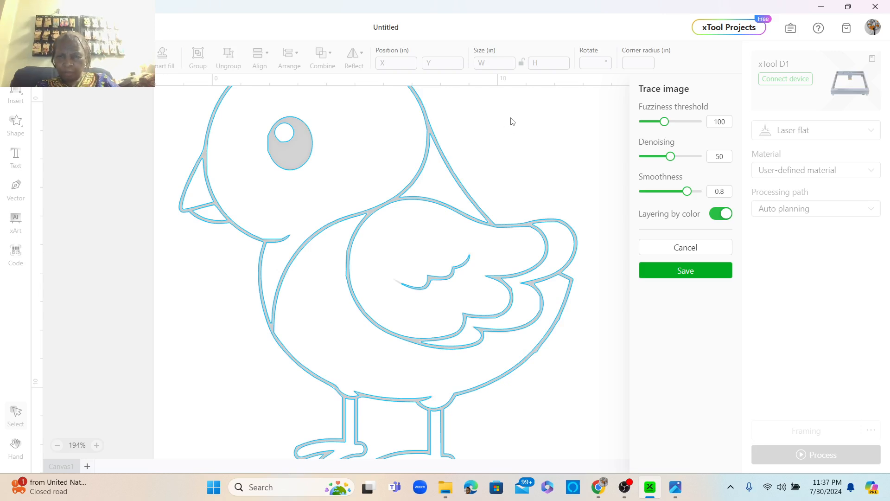
mouse_move(671, 159)
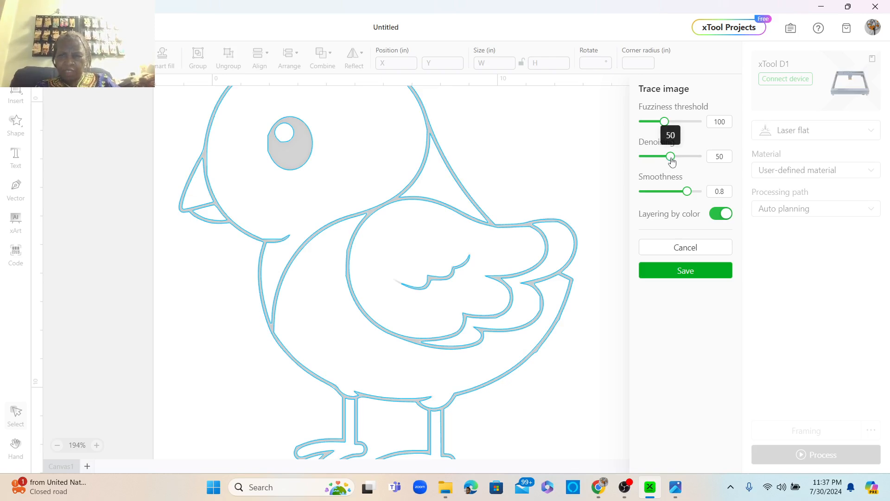
left_click_drag(672, 160, 656, 164)
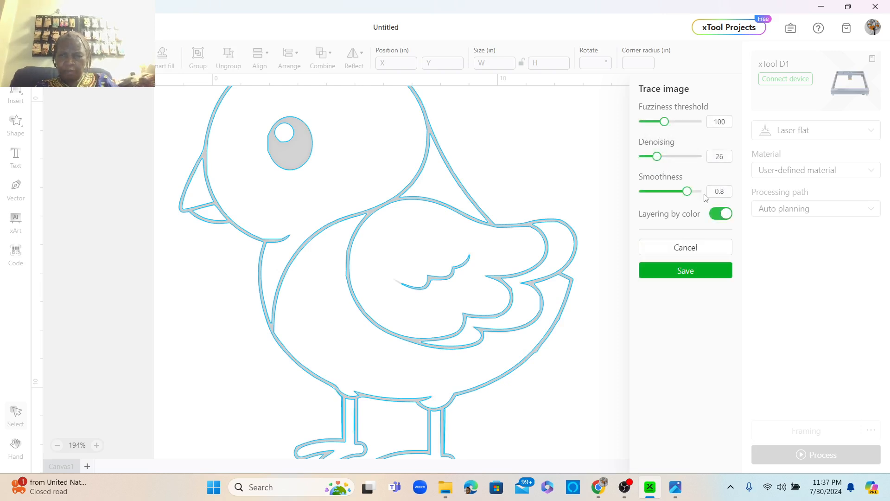
mouse_move(659, 159)
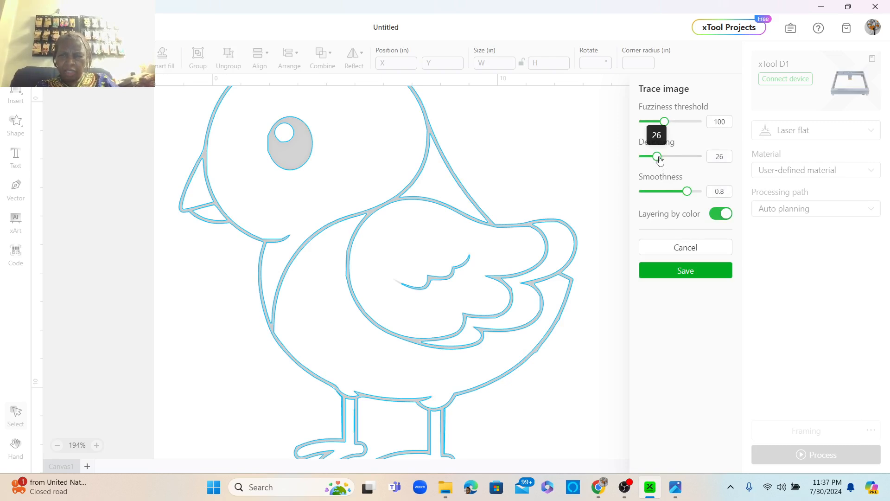
left_click_drag(661, 159, 694, 159)
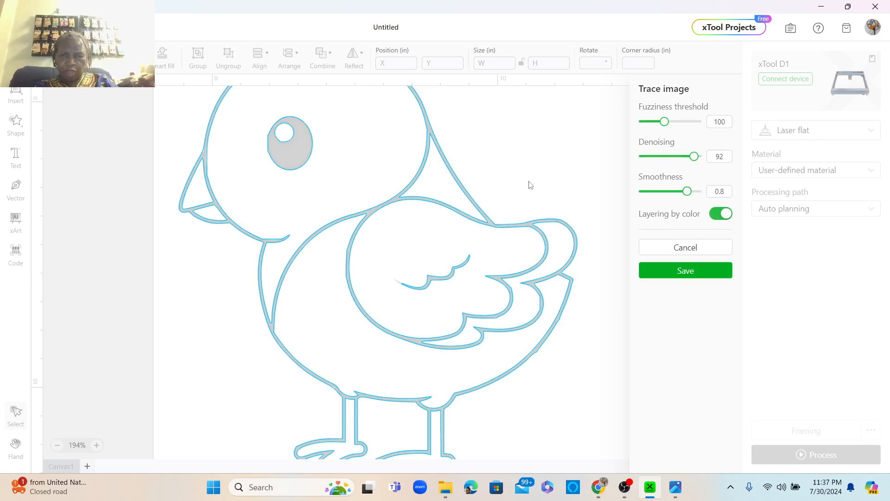
mouse_move(690, 159)
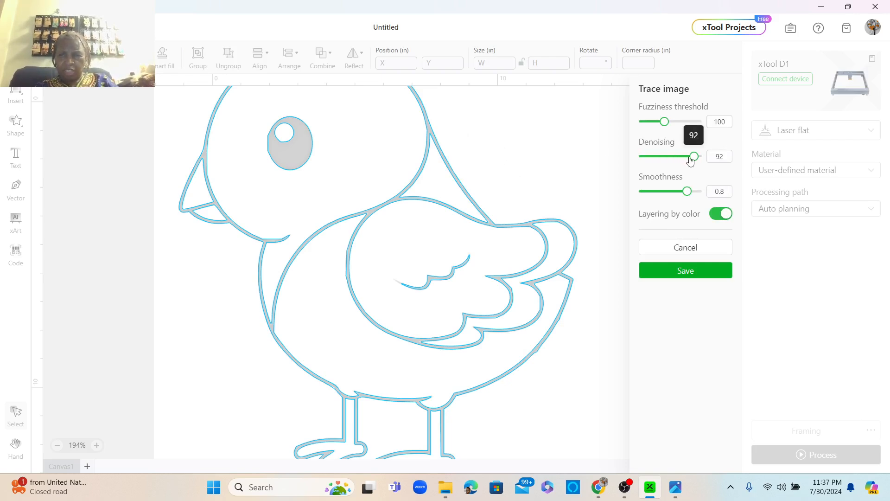
left_click_drag(695, 159, 672, 157)
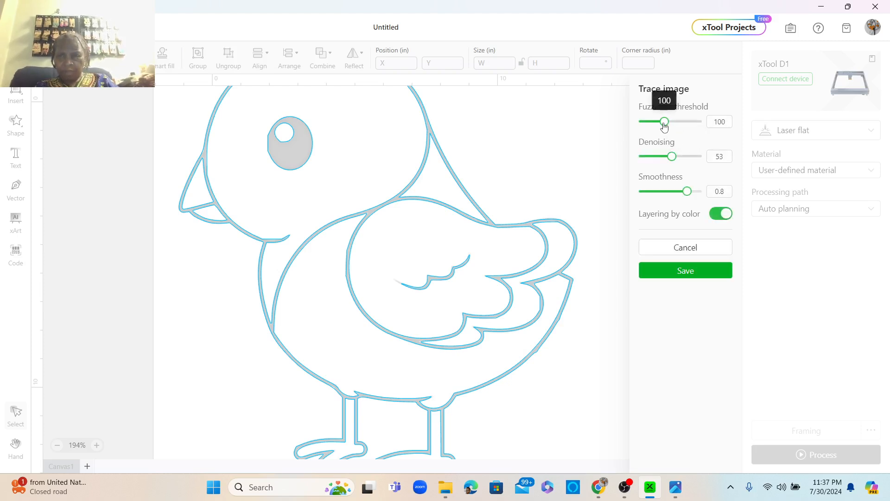
Set the trace's fuzziness threshold to 103 and smoothness to 0.78, turn off layering by color, and save the trace
left_click_drag(664, 123, 666, 142)
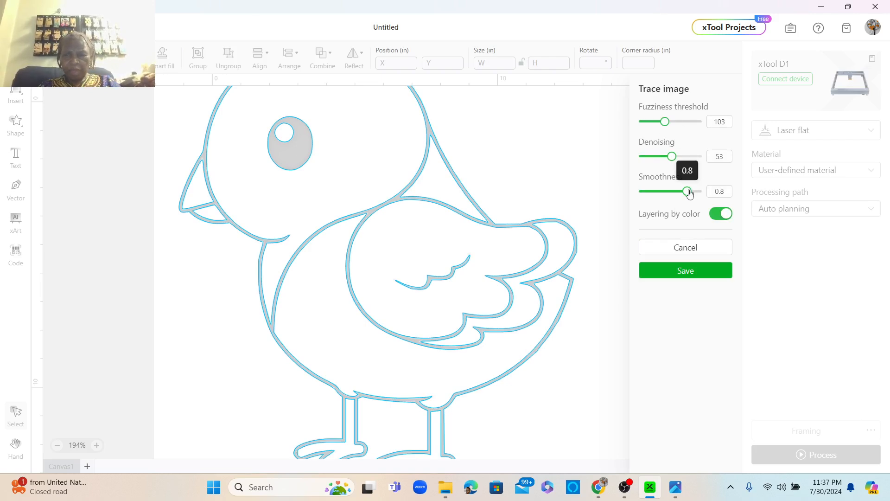
mouse_move(689, 193)
left_mouse_down()
mouse_move(649, 194)
mouse_move(688, 201)
left_mouse_up()
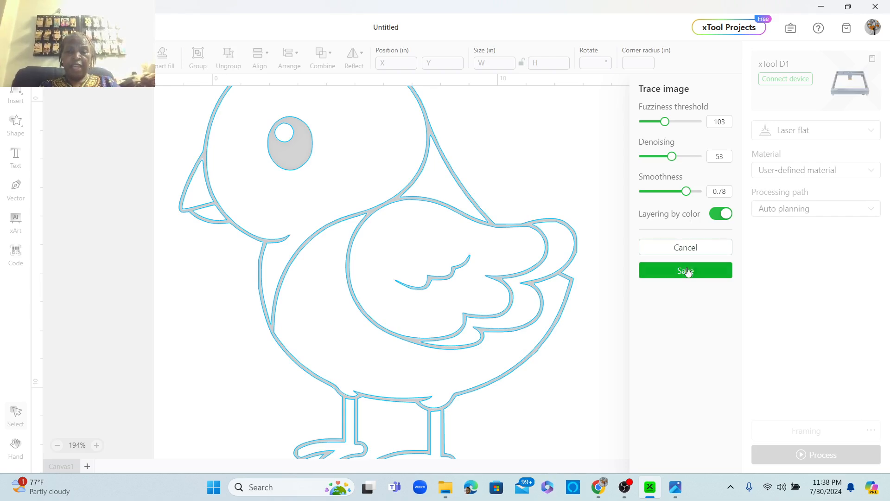
left_click(718, 217)
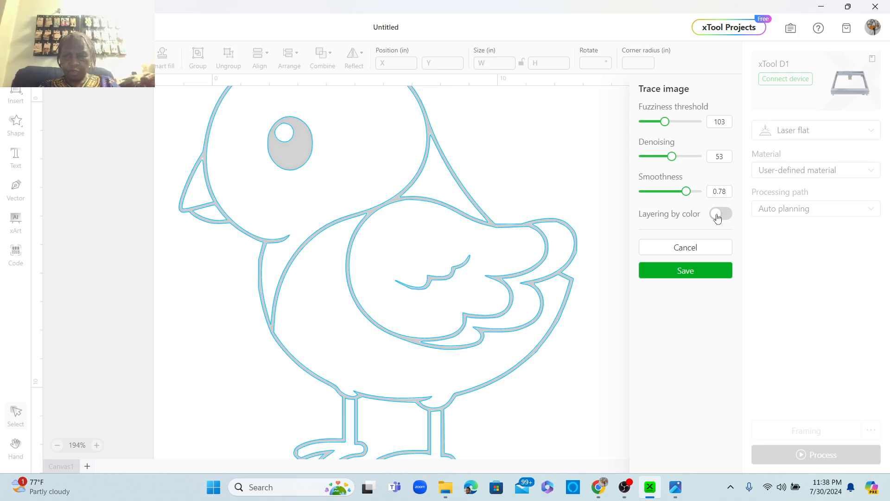
left_click(690, 271)
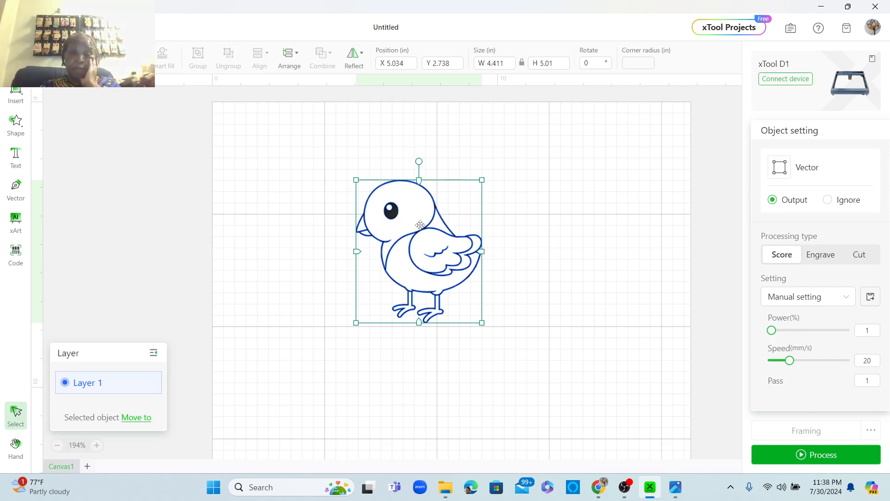
Separate the trace from the bird bitmap, placing the bitmap outside the work area and the vector at about X 5.07 in, Y 2.58 in
left_click_drag(421, 224, 571, 219)
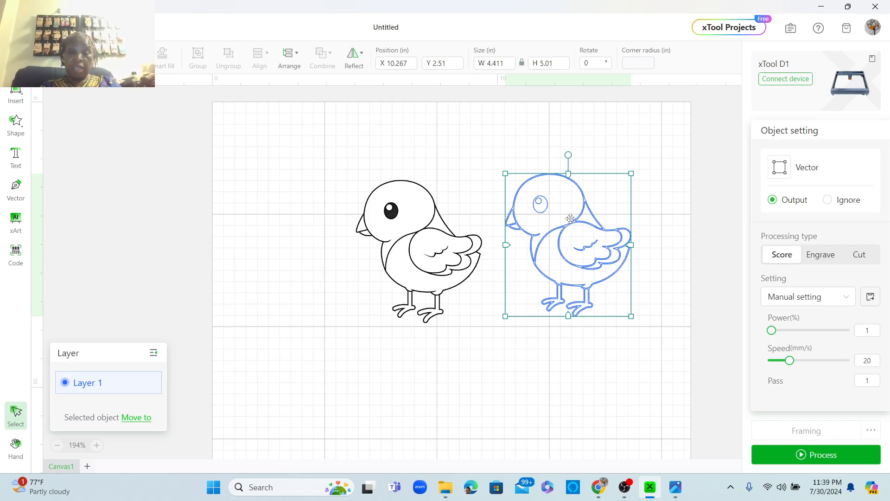
left_click(414, 233)
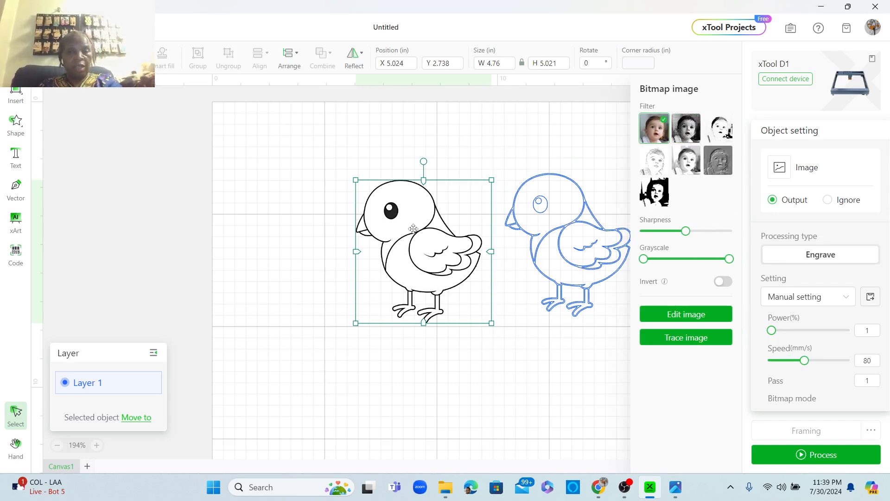
left_click_drag(414, 228, 124, 188)
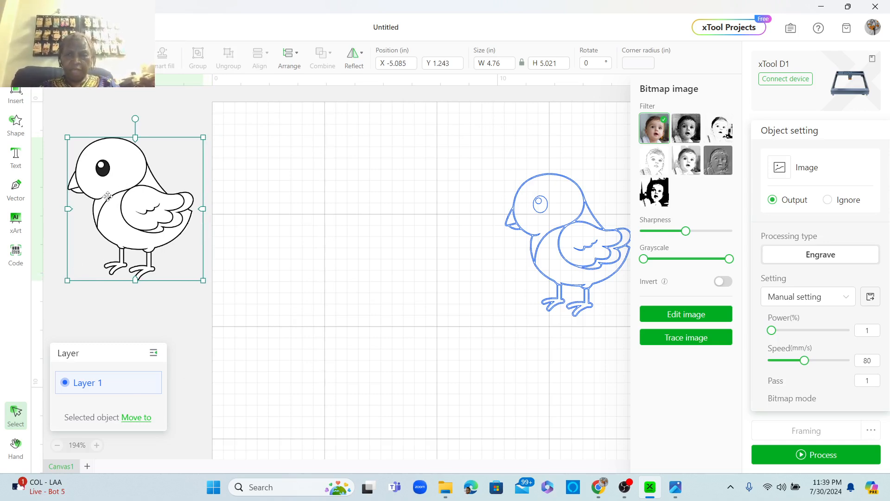
left_click_drag(570, 236, 413, 236)
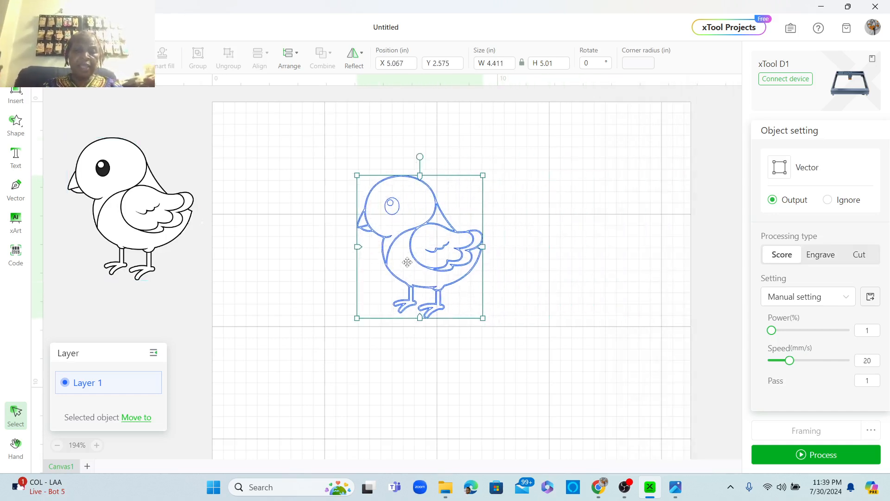
Move the traced bird vector to about X 4.71 in, Y 3.29 in on the canvas
scroll(410, 258, "up", 5)
scroll(409, 257, "up", 5)
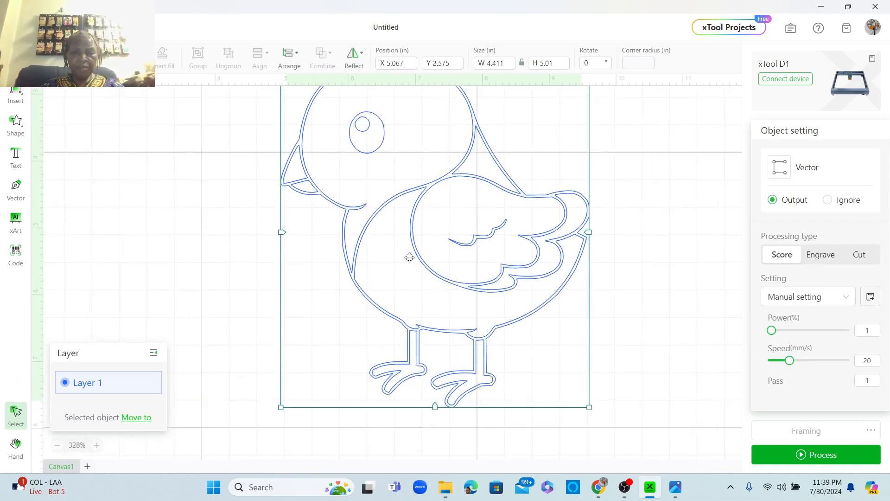
left_click_drag(441, 178, 414, 234)
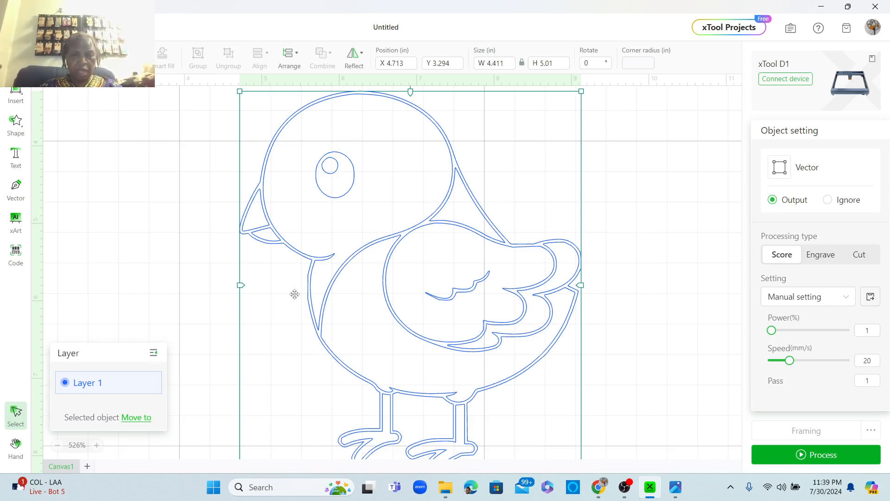
Move the traced bird vector to the yellow layer
mouse_move(155, 384)
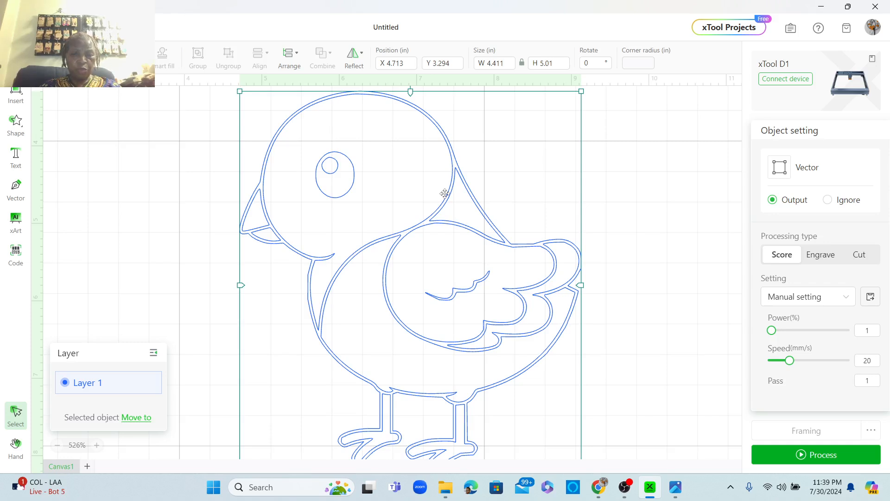
left_click(131, 423)
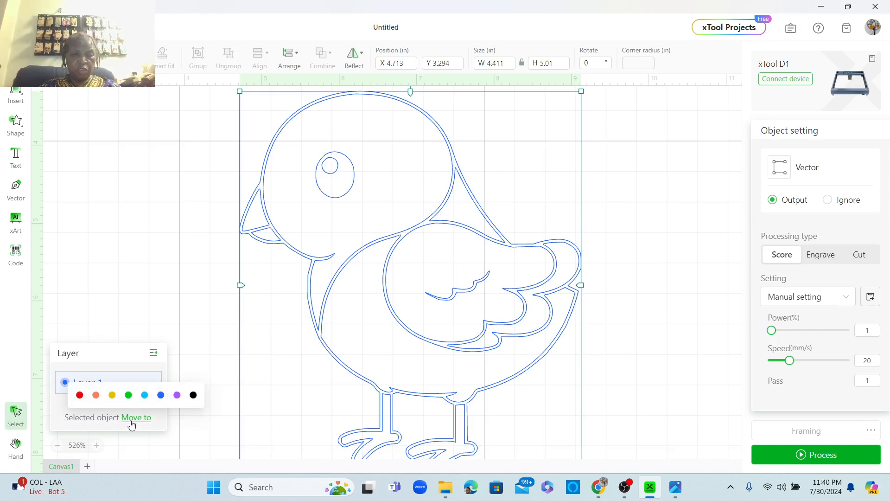
left_click(113, 397)
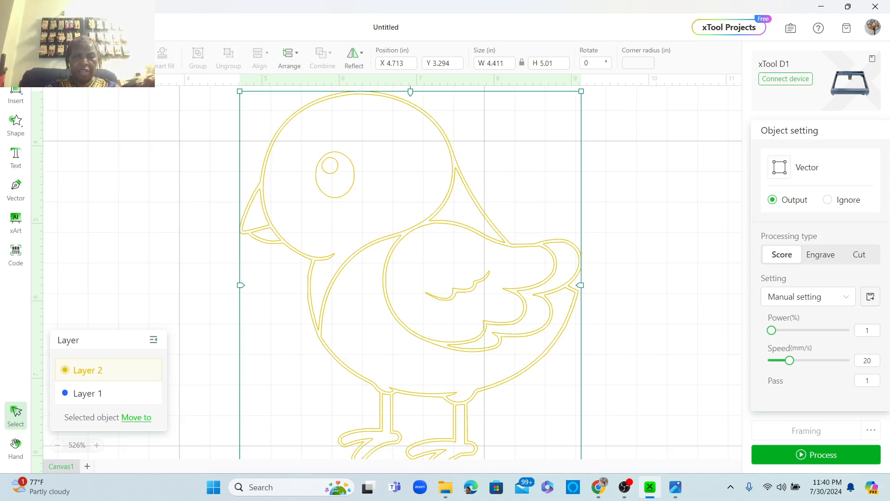
left_click(102, 57)
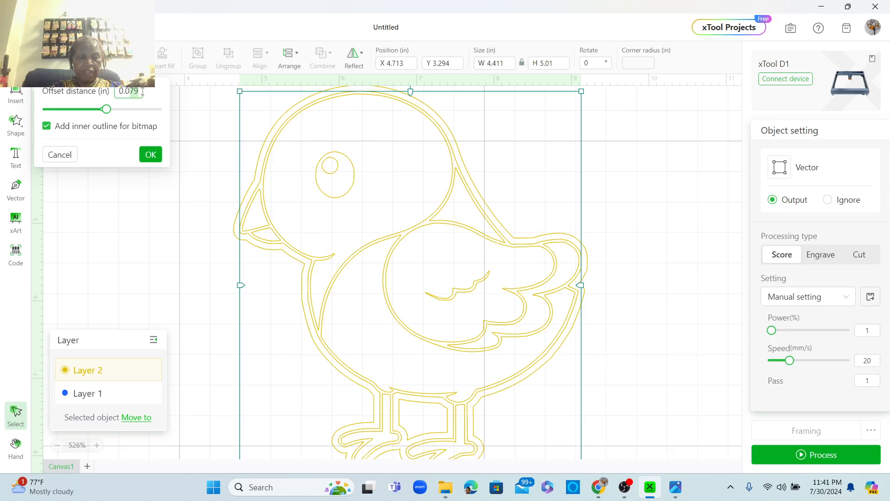
type("0.05")
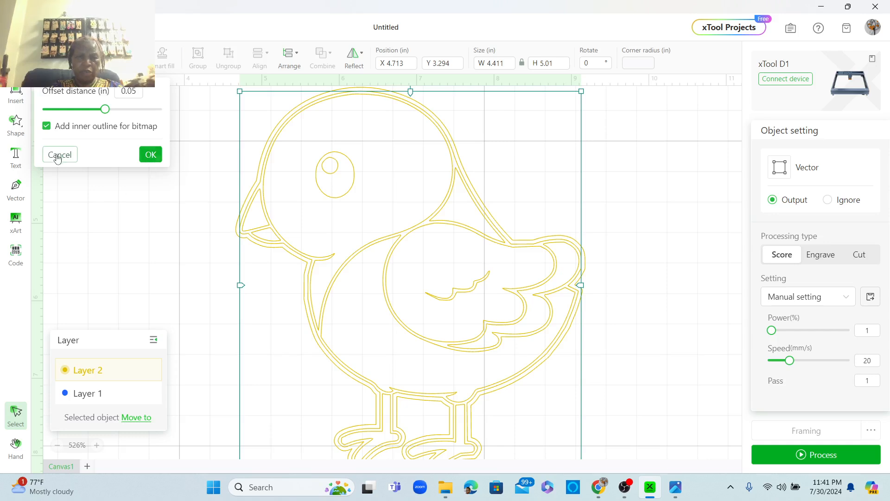
left_click(47, 127)
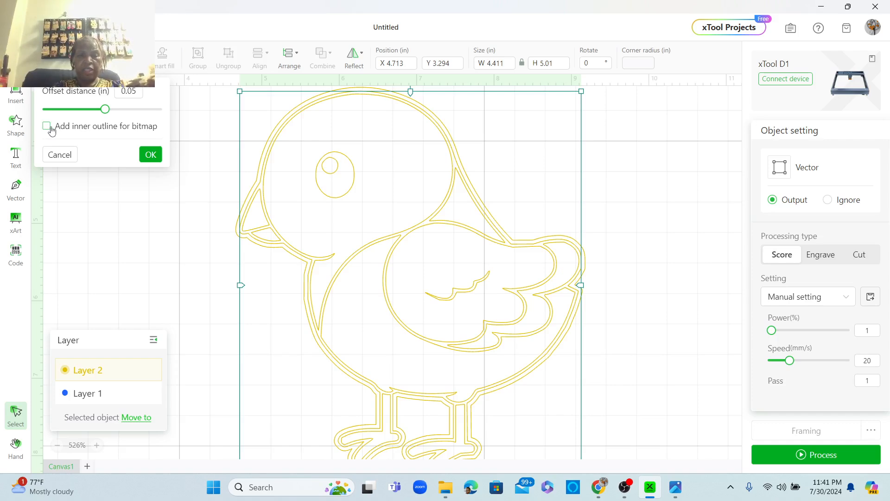
left_click(51, 131)
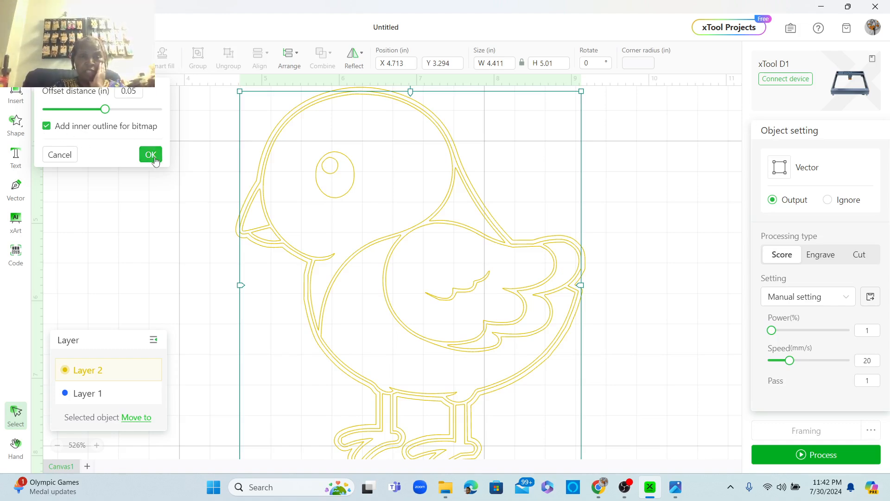
left_click(296, 151)
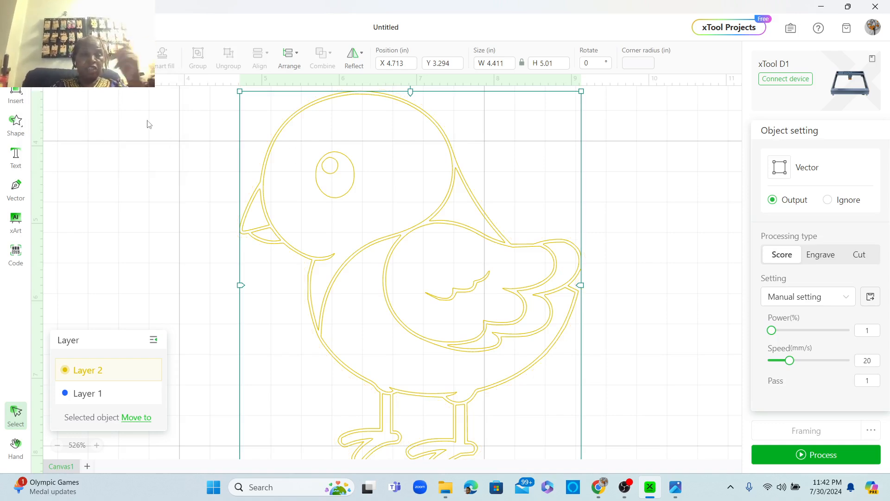
Create an outline around the bird with an offset distance of 0.05 in, keeping the inner outline for bitmap option on
left_click(102, 58)
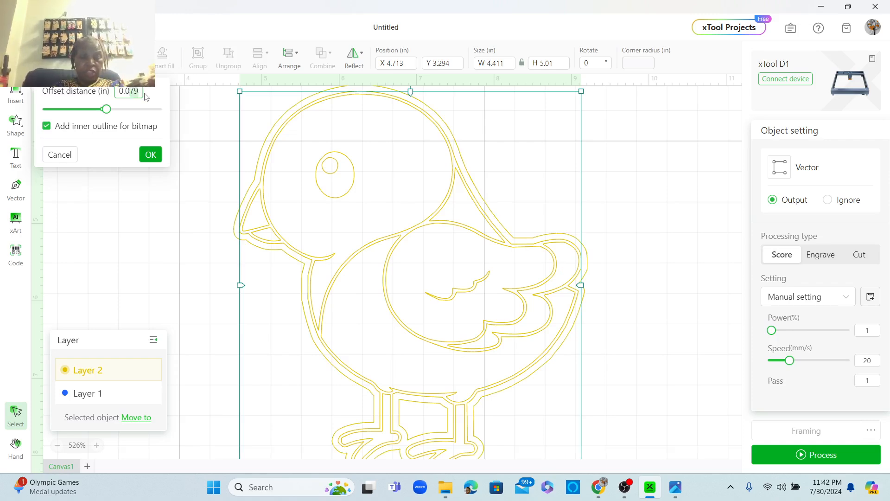
key("BackSpace")
key("BackSpace")
type("5")
key("Return")
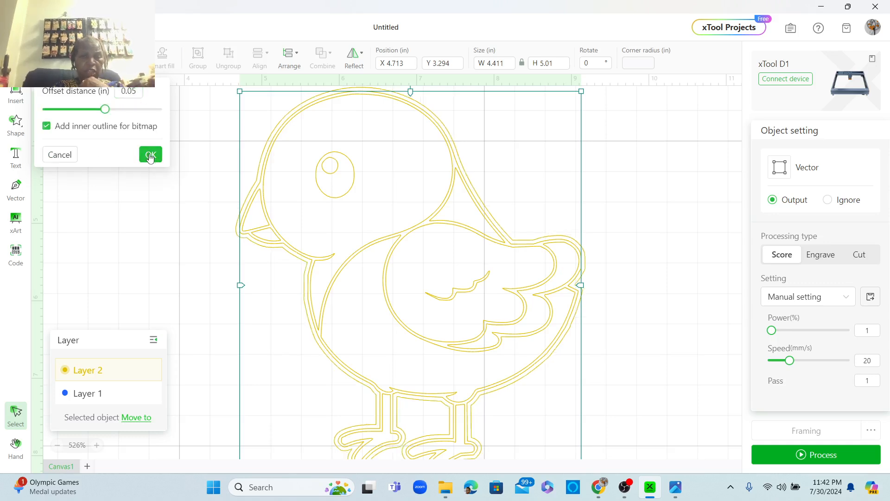
left_click(150, 155)
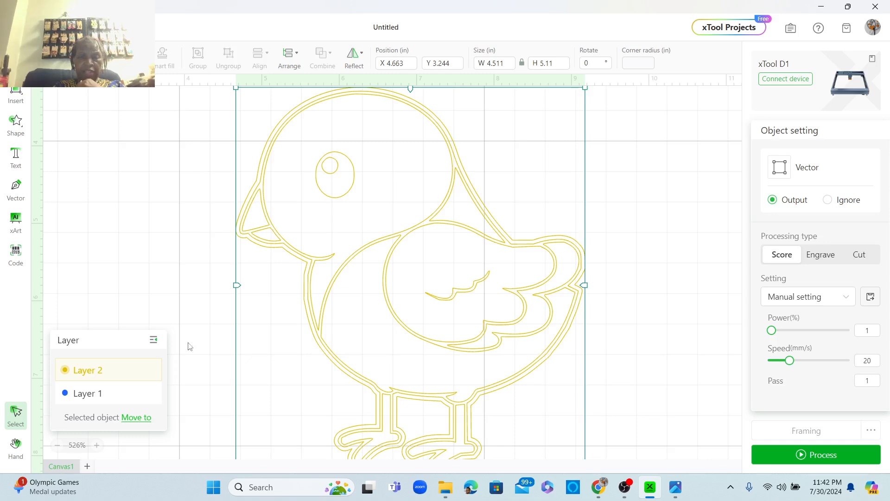
left_click(134, 296)
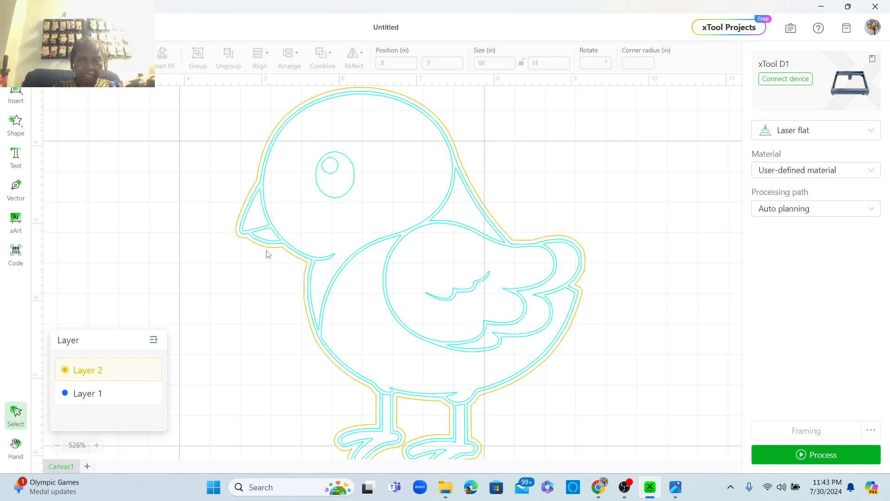
Select only the outer offset outline of the bird and move it to the black layer
left_click(307, 220)
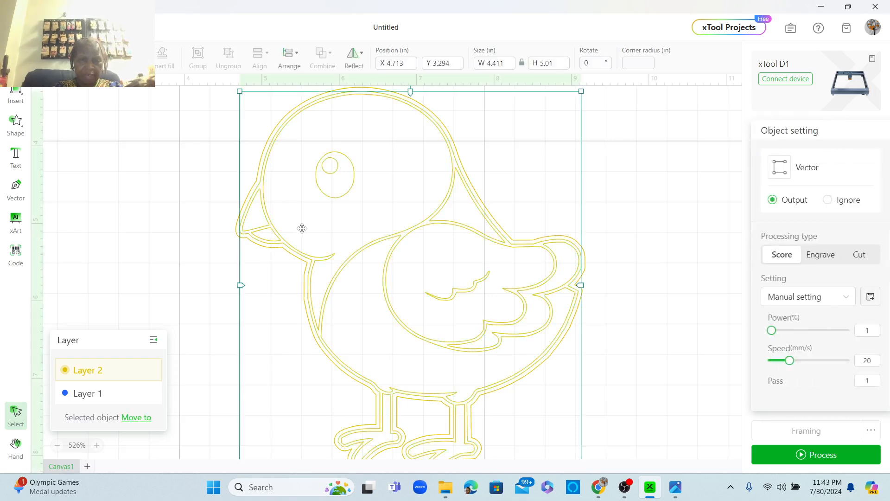
left_click(193, 268)
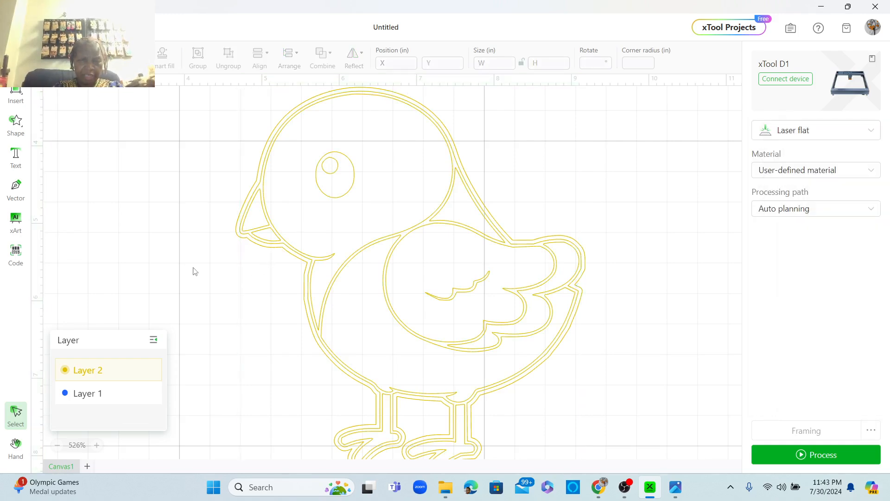
left_click(240, 239)
left_click(169, 243)
left_click(239, 236)
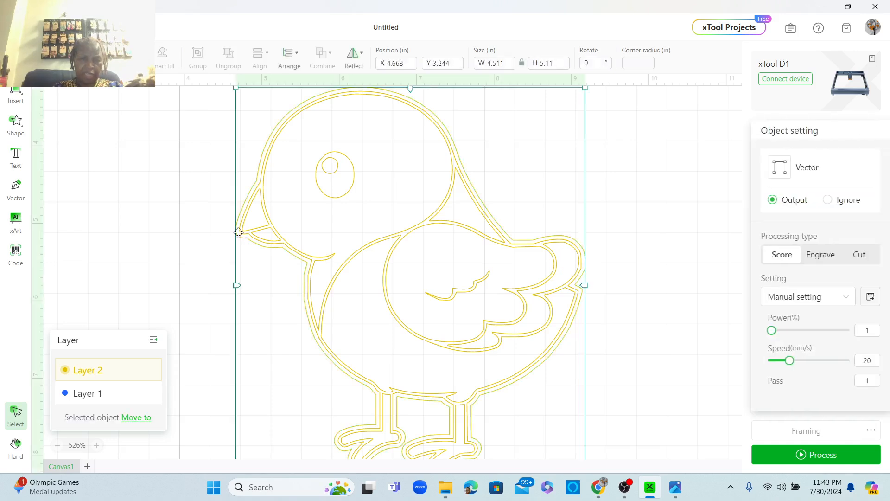
left_click(137, 418)
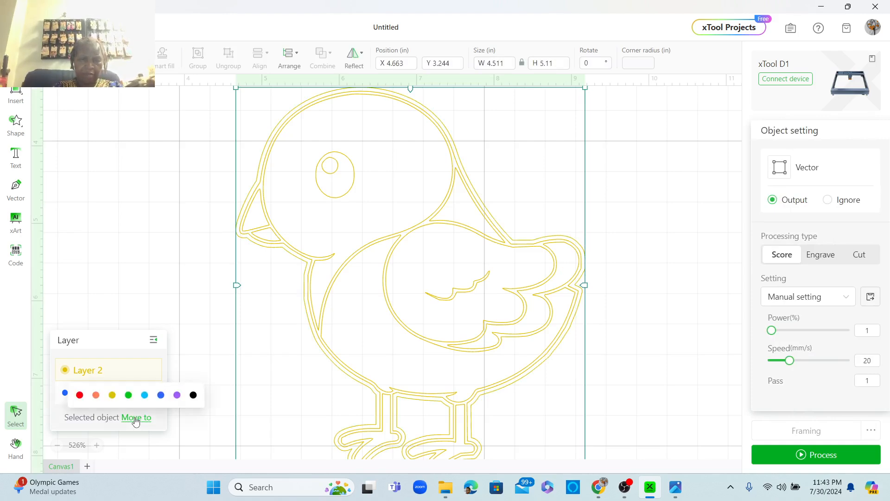
left_click(194, 395)
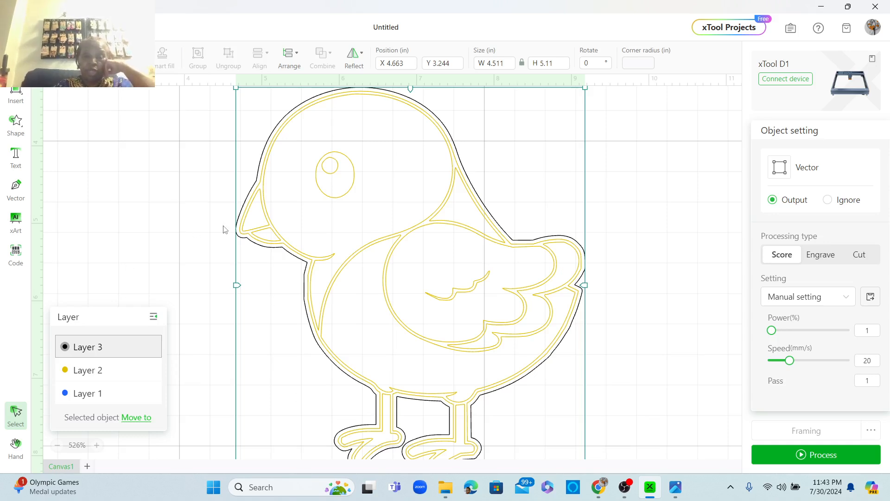
left_click(666, 331)
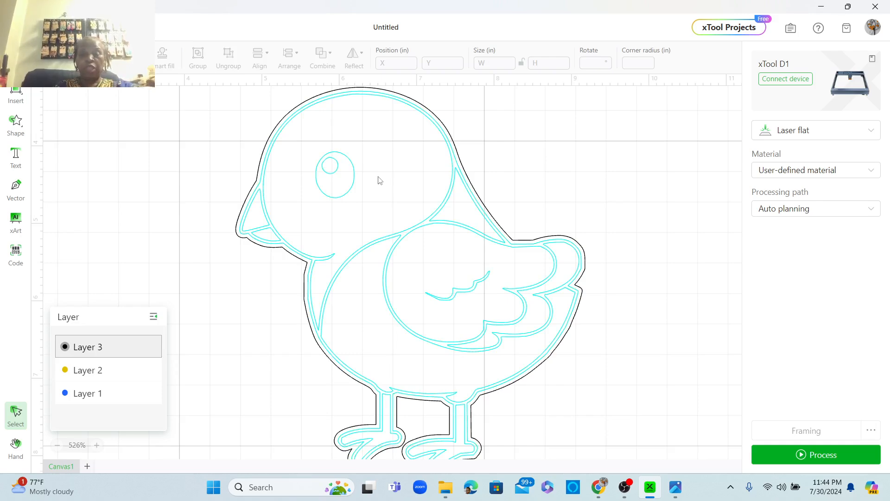
Try moving the inner bird drawing out of its outline to about X 6.49 in, Y 3.40 in, and undo the move
left_click_drag(380, 180, 517, 188)
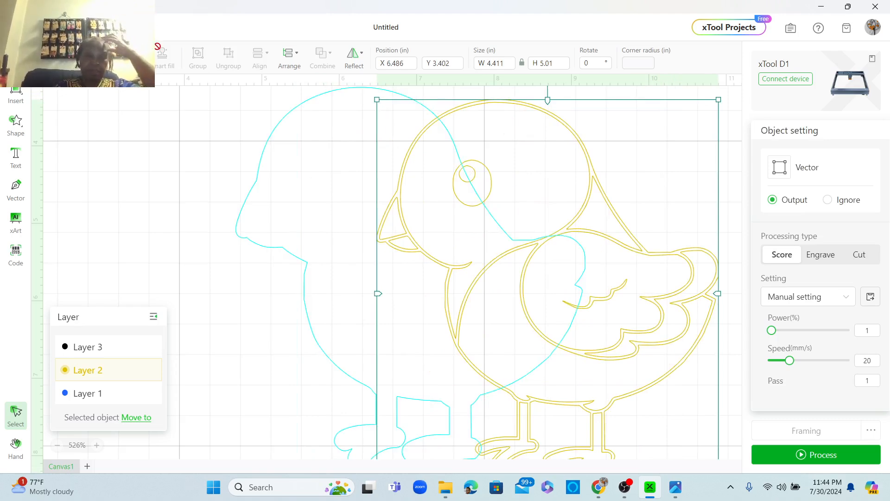
left_click(132, 58)
key("ctrl+z")
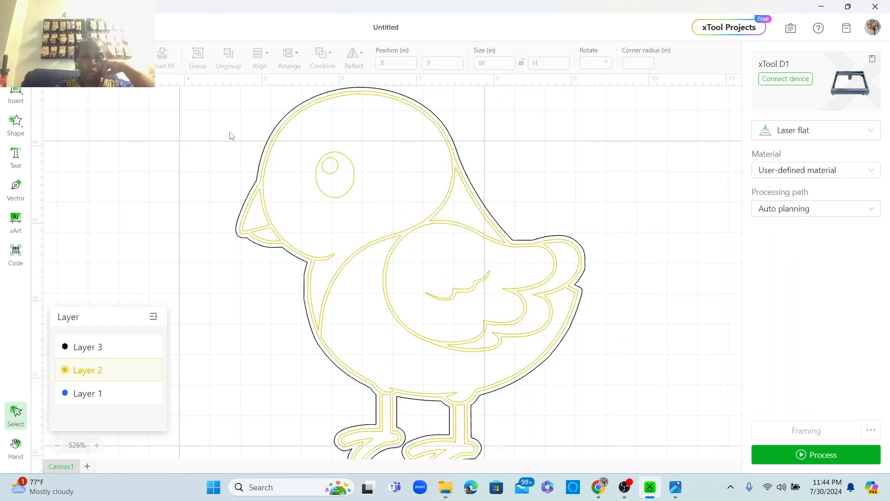
Group the bird drawing with its outer outline and move the group to about X 4.88 in, Y 1.94 in
left_click_drag(199, 86, 649, 469)
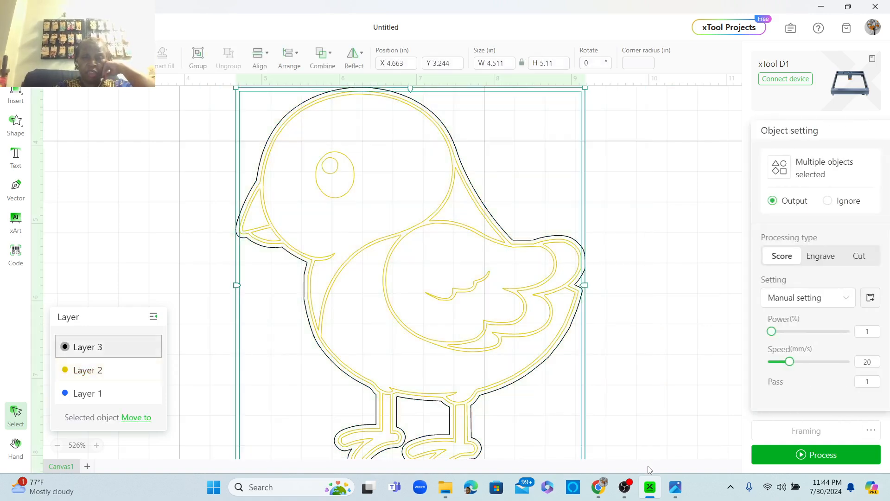
left_click(197, 67)
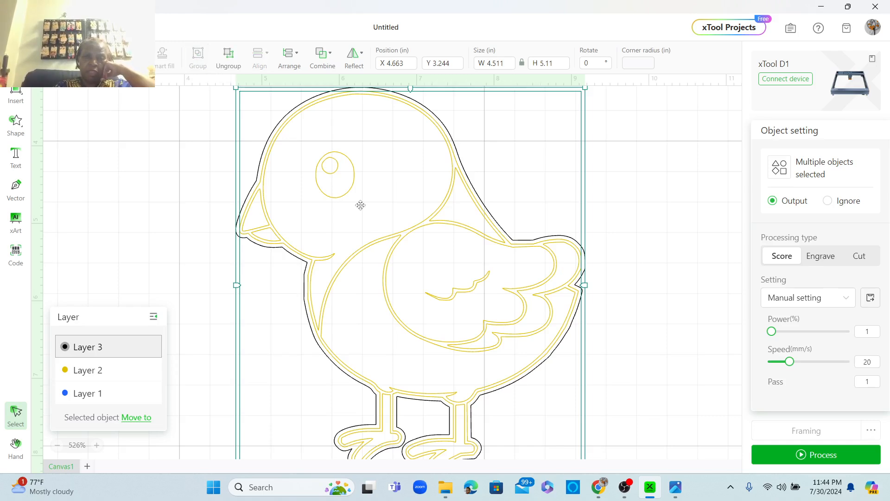
mouse_move(421, 225)
left_mouse_down()
mouse_move(511, 244)
mouse_move(558, 145)
mouse_move(417, 179)
mouse_move(370, 256)
mouse_move(557, 201)
mouse_move(399, 247)
mouse_move(421, 234)
mouse_move(441, 237)
mouse_move(436, 244)
mouse_move(433, 230)
left_mouse_up()
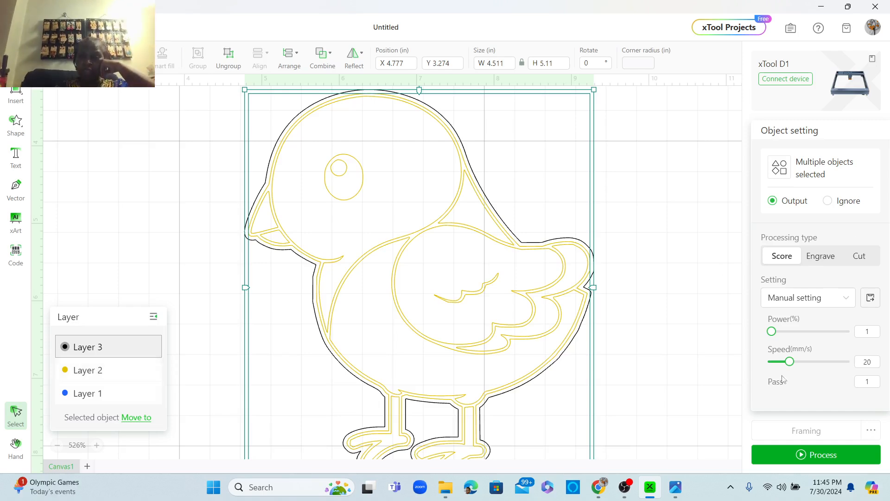
scroll(440, 220, "up", 3)
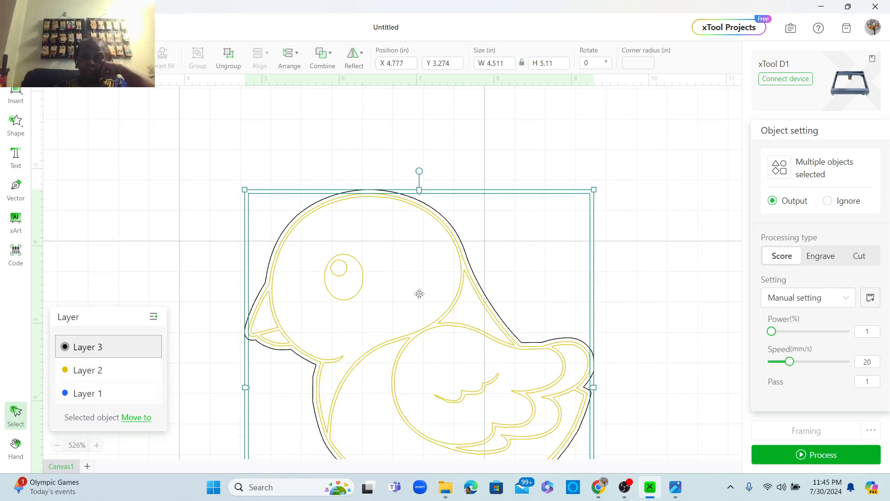
left_click_drag(419, 264, 427, 185)
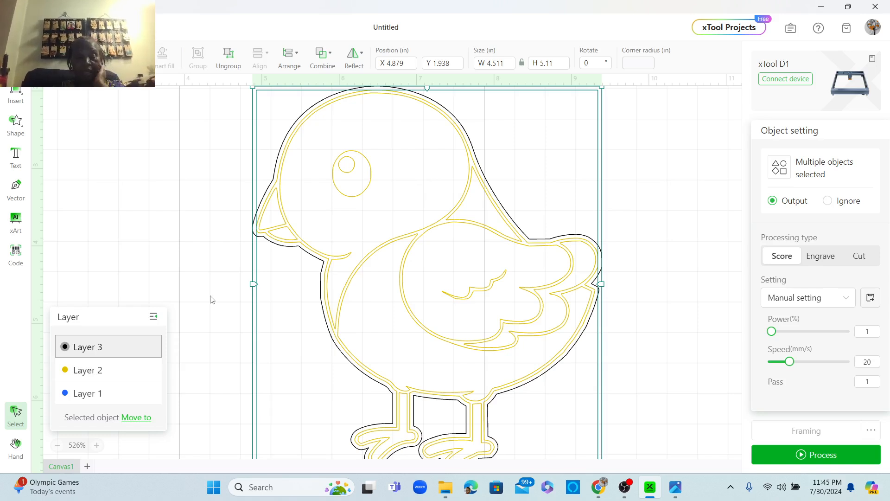
Set the yellow bird drawing on Layer 2, processed as Score, to 57% power and 41 mm/s speed
left_click(116, 377)
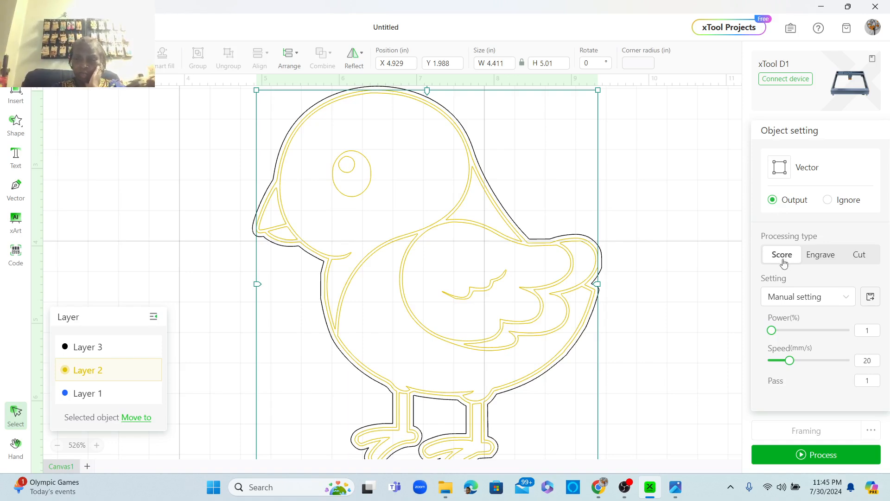
left_click(815, 331)
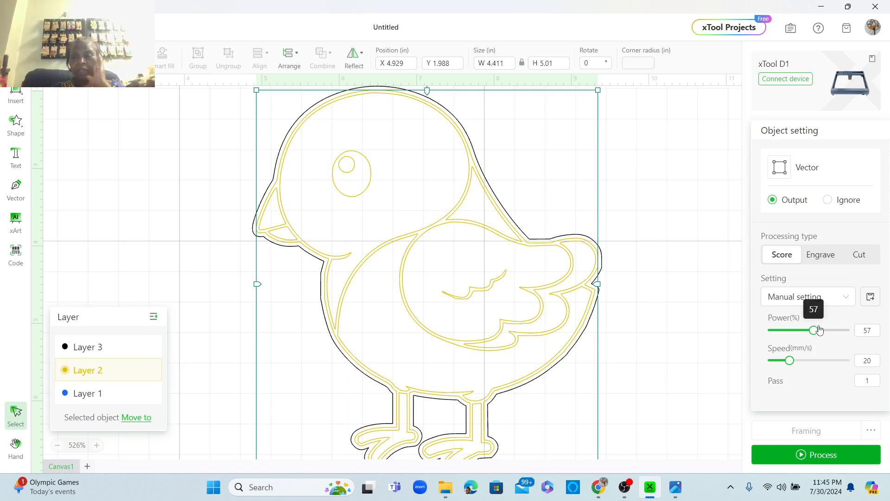
left_click(809, 361)
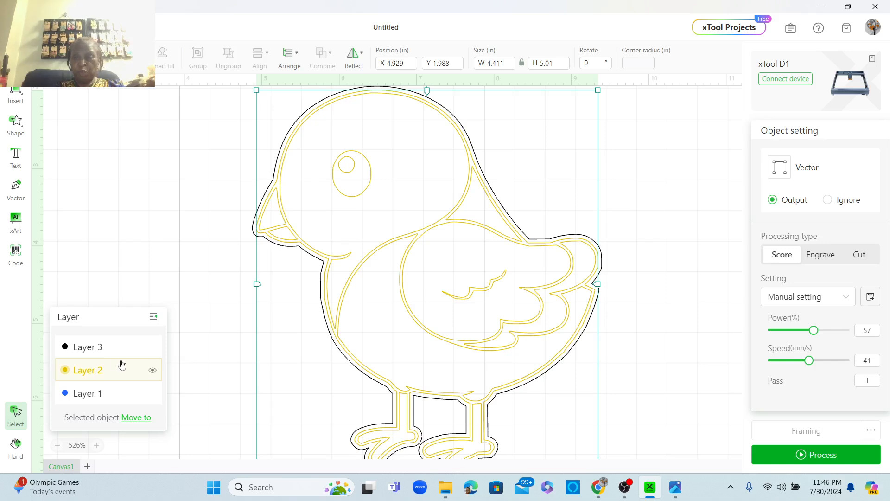
Set the black outer outline on Layer 3 to Cut with 100% power and 2 mm/s speed
left_click(80, 353)
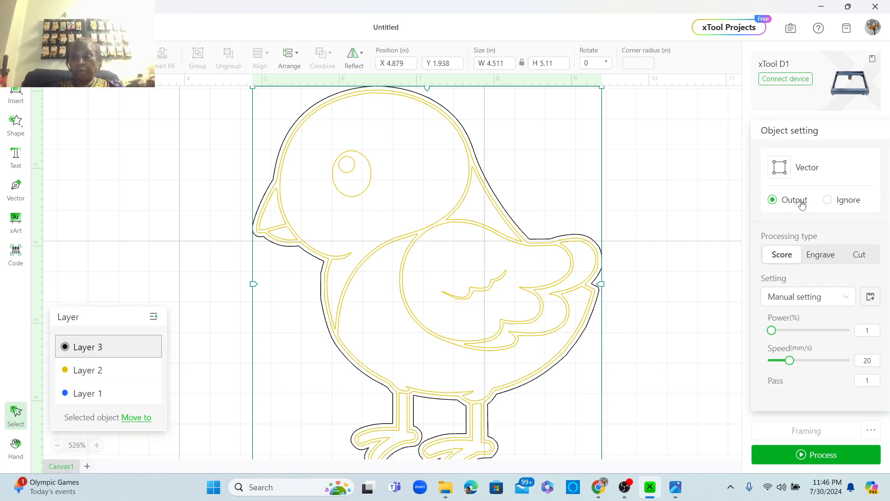
left_click(862, 257)
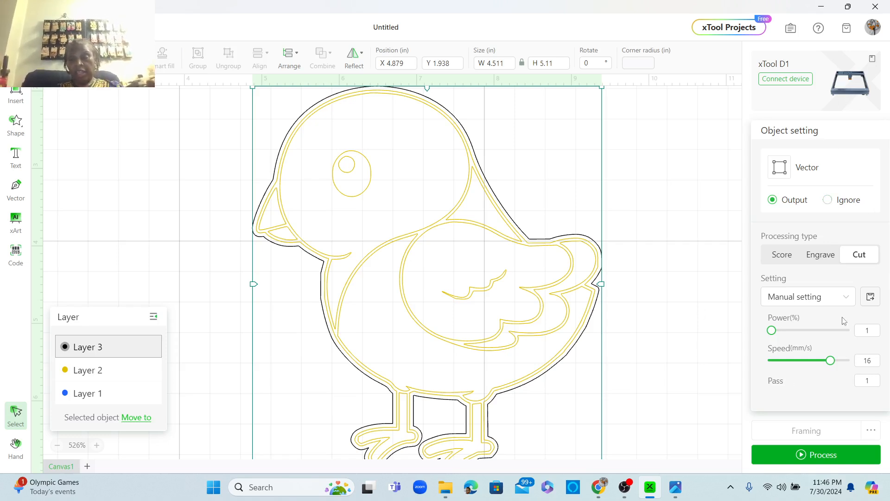
left_click(847, 331)
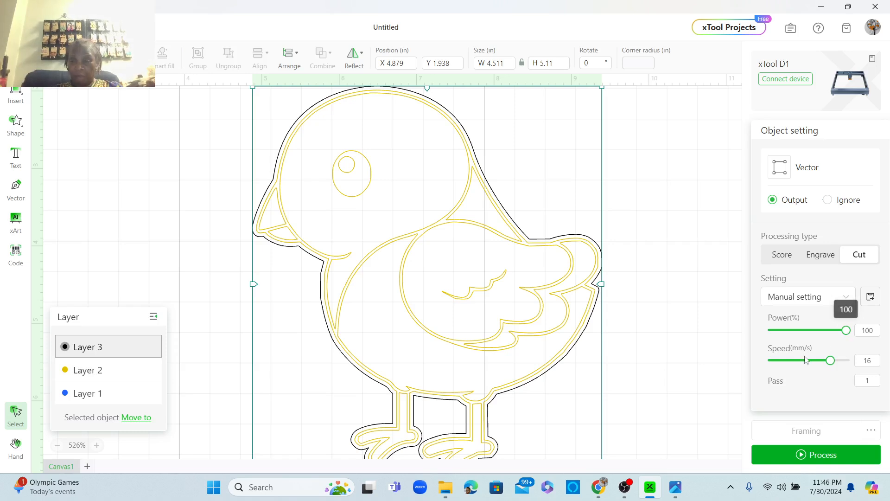
left_click(774, 361)
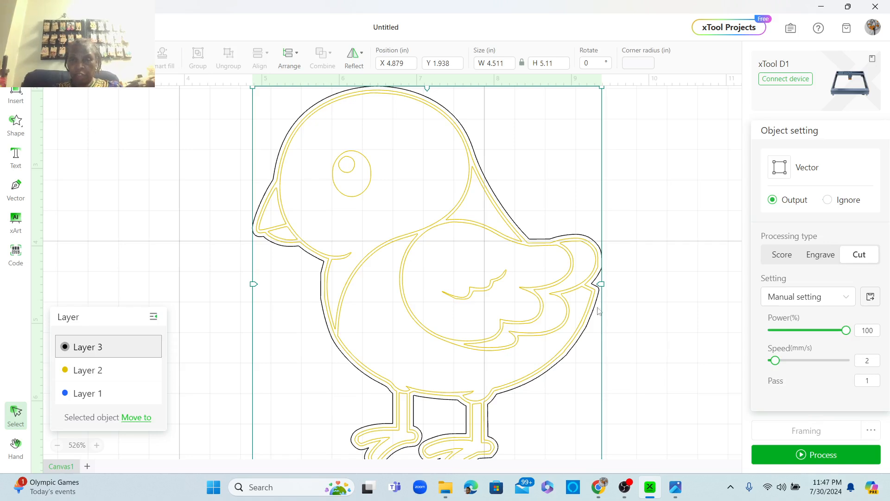
left_click(670, 201)
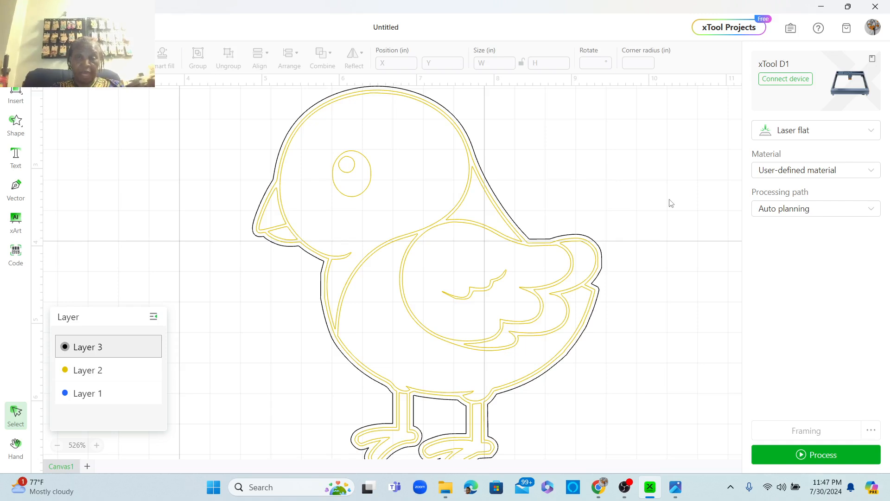
Save the project as an XCS Project named littlebird in the Xtool folder under Documents
left_click(45, 27)
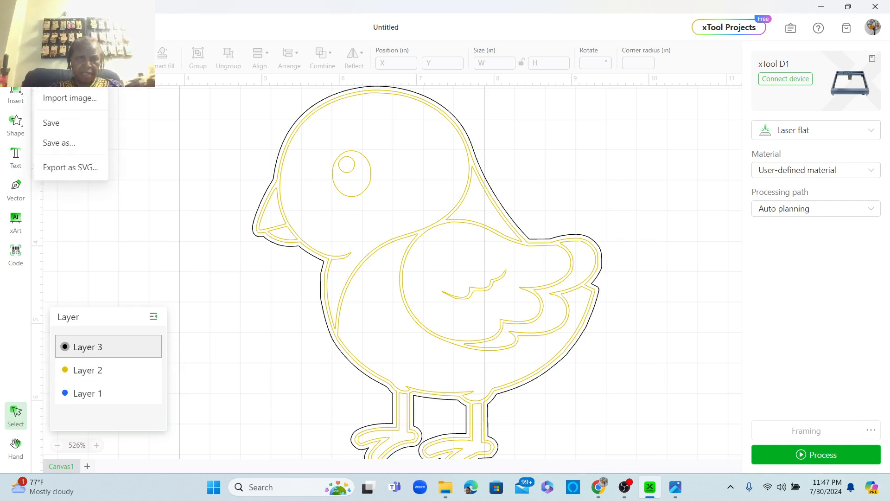
left_click(70, 145)
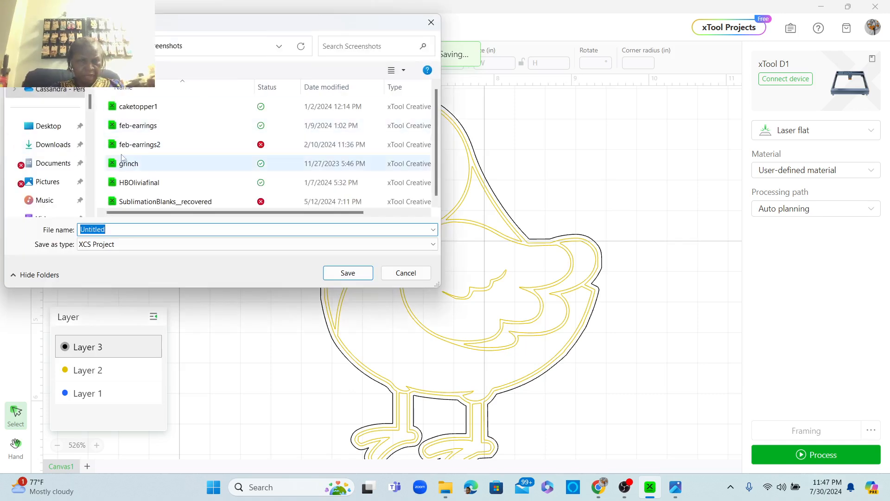
left_click(68, 168)
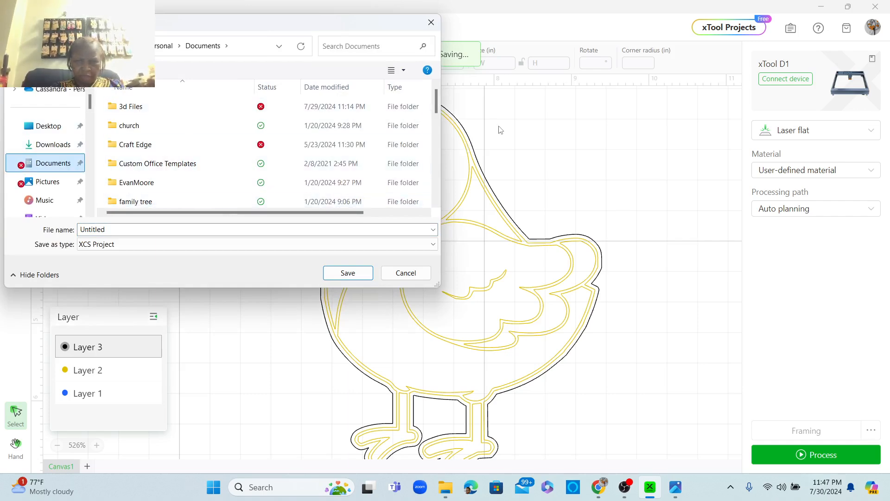
left_click_drag(439, 106, 431, 212)
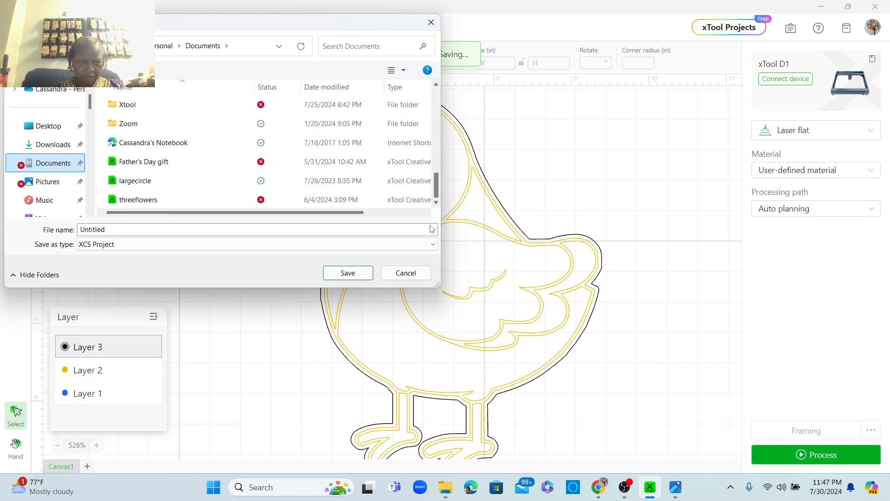
double_click(129, 105)
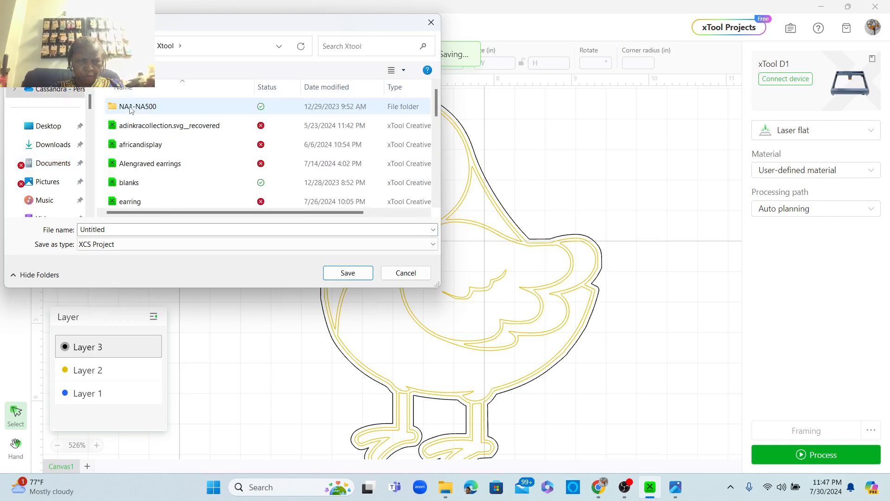
double_click(135, 232)
type("li")
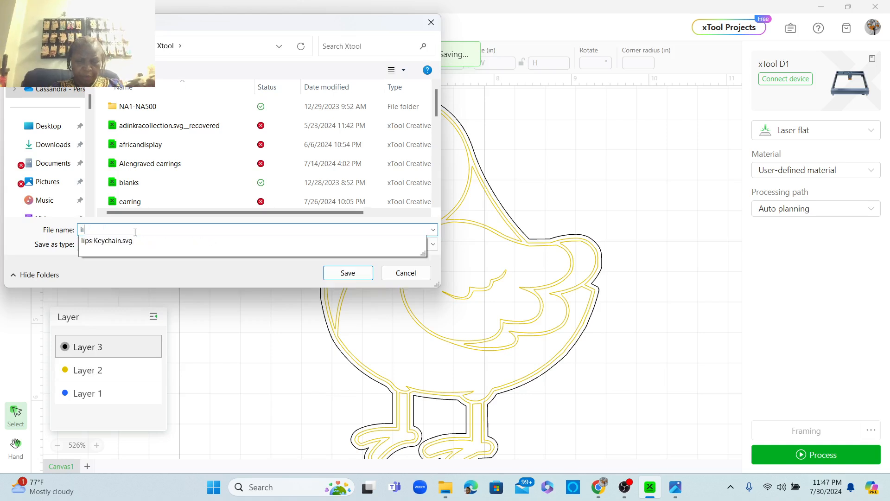
type("ttlebird")
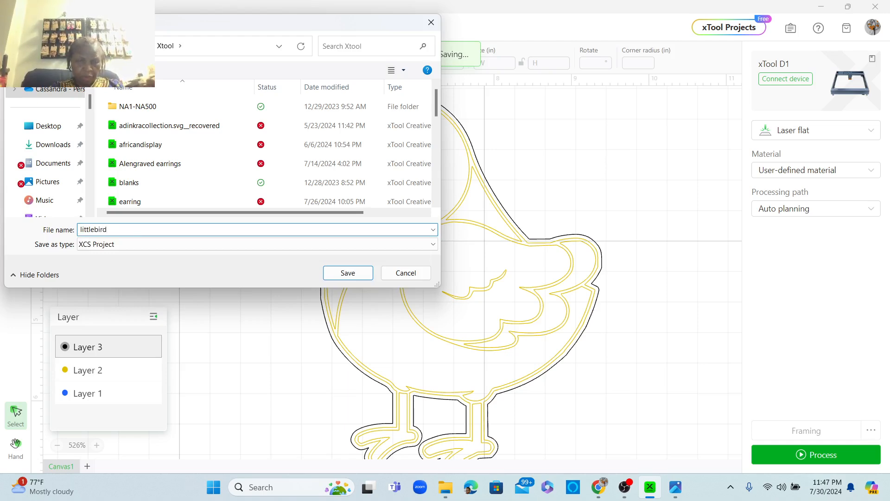
left_click(356, 279)
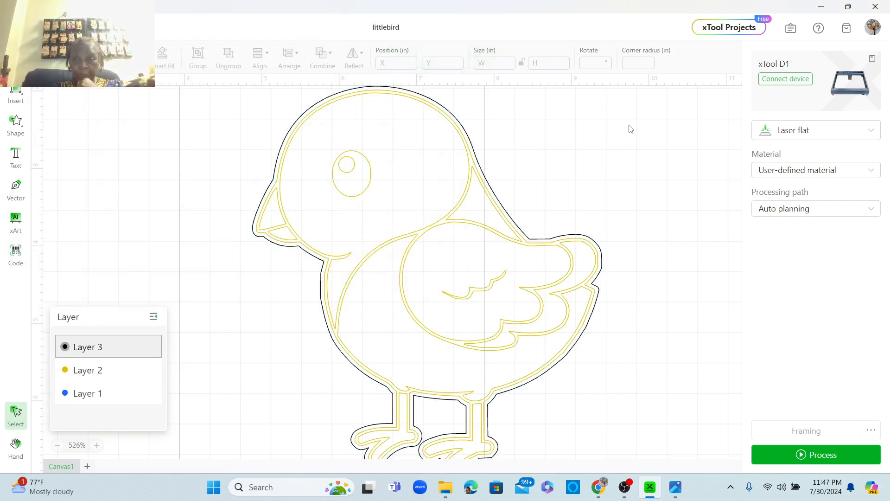
Move the original bird image to about X -6.57 in, Y 2.88 in, and the outlined bird group to about X 2.29 in, Y 2.47 in
scroll(631, 129, "down", 6)
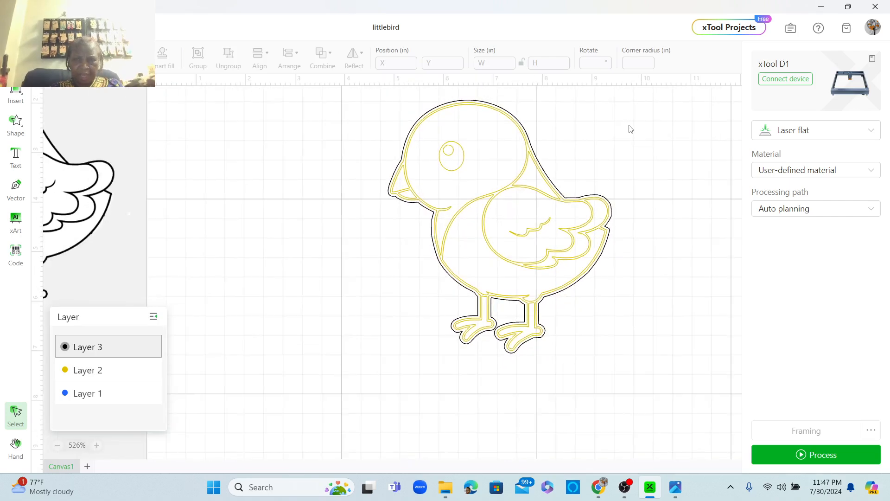
scroll(629, 130, "down", 1)
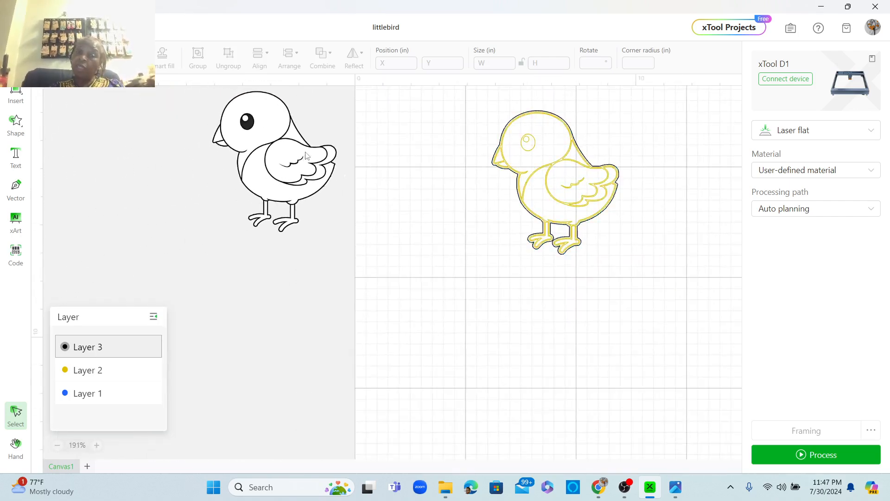
left_click_drag(306, 156, 262, 200)
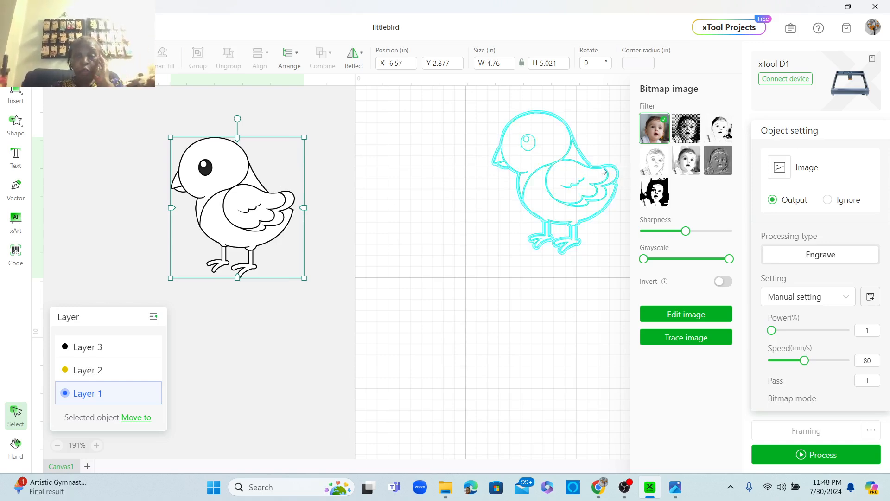
left_click_drag(603, 171, 526, 181)
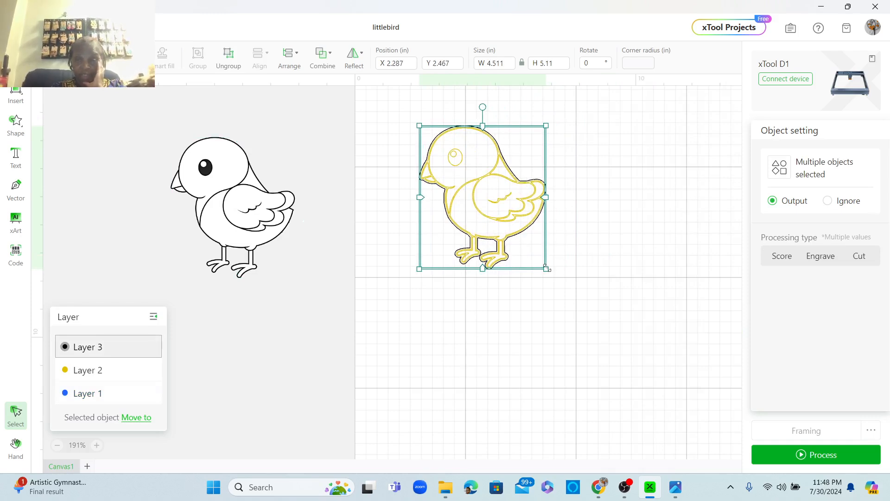
Scale down the outlined bird group and set its height to 3.5 in
left_click_drag(548, 268, 536, 262)
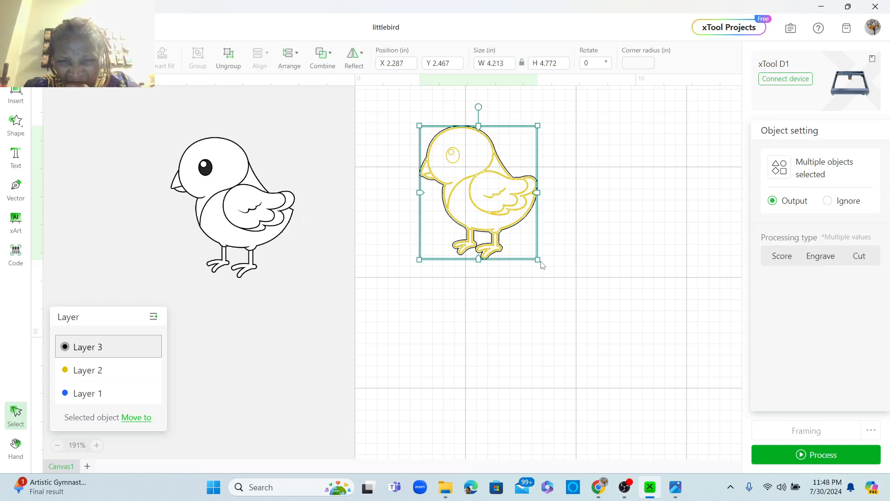
scroll(541, 261, "down", 1)
scroll(541, 262, "right", 1)
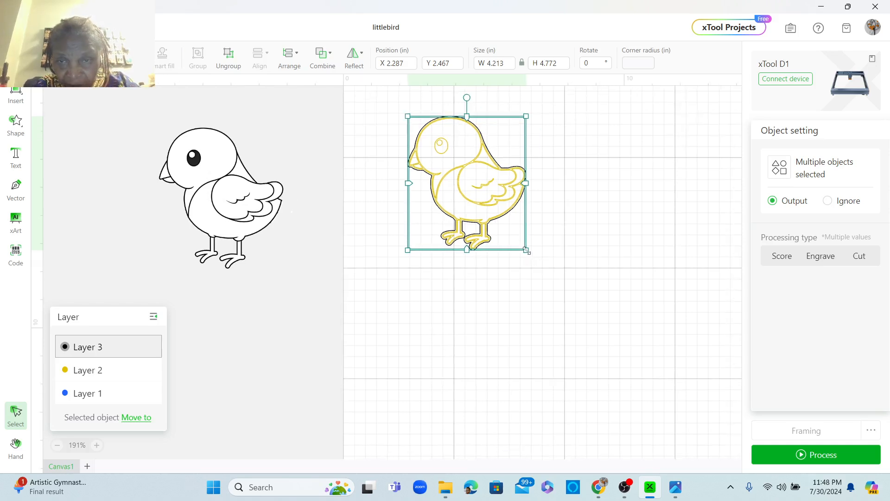
left_click_drag(523, 255, 497, 226)
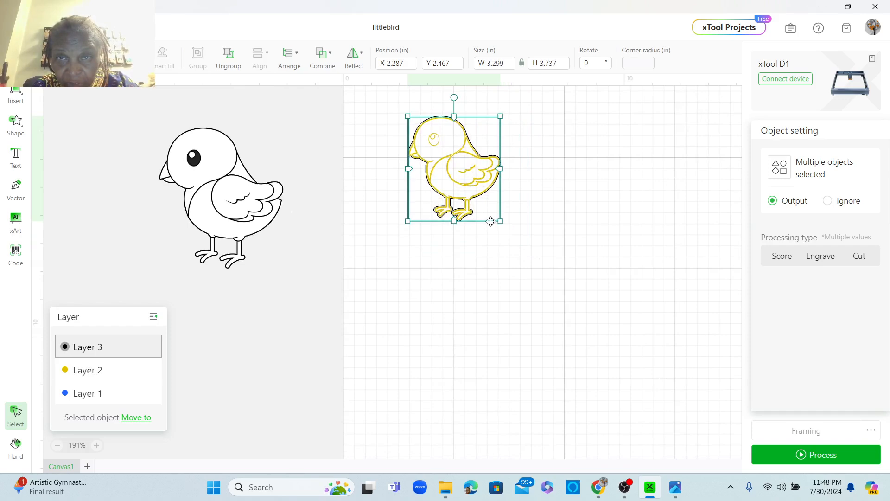
left_click_drag(561, 63, 540, 68)
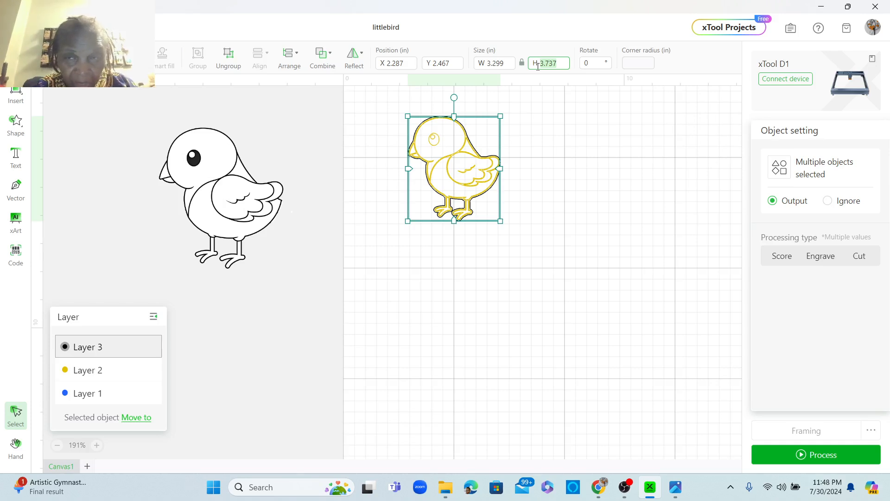
type("3")
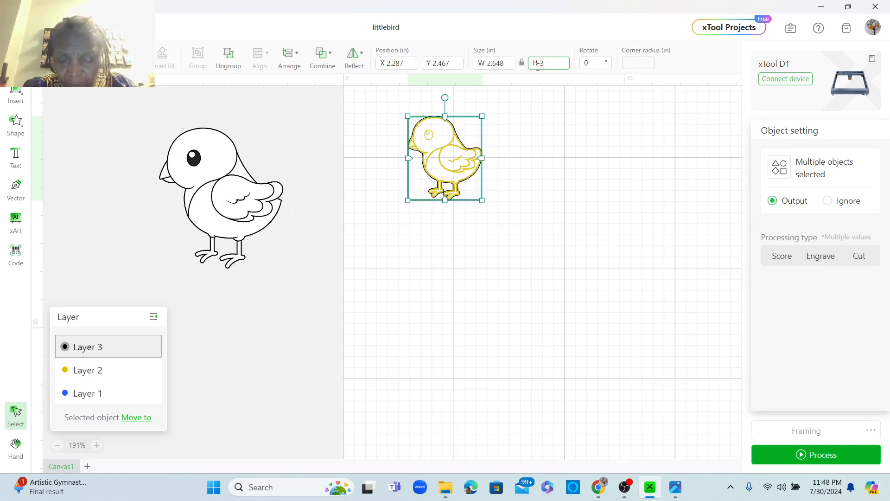
type(".5")
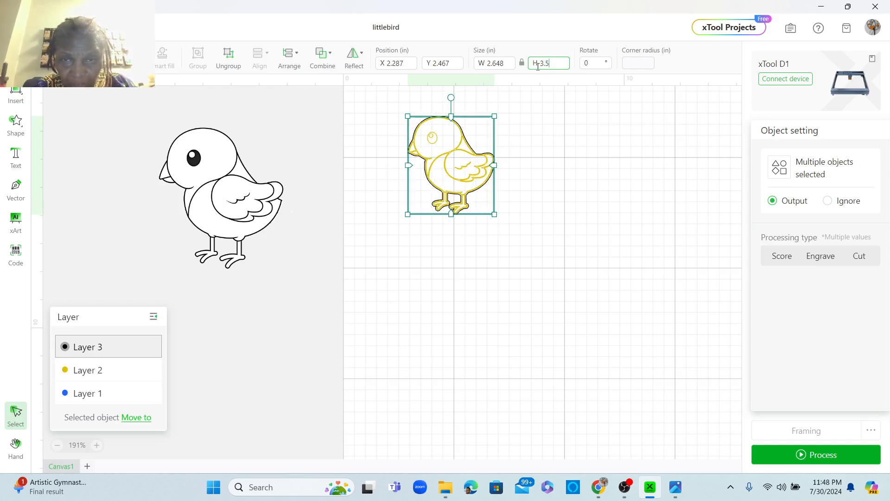
left_click(566, 221)
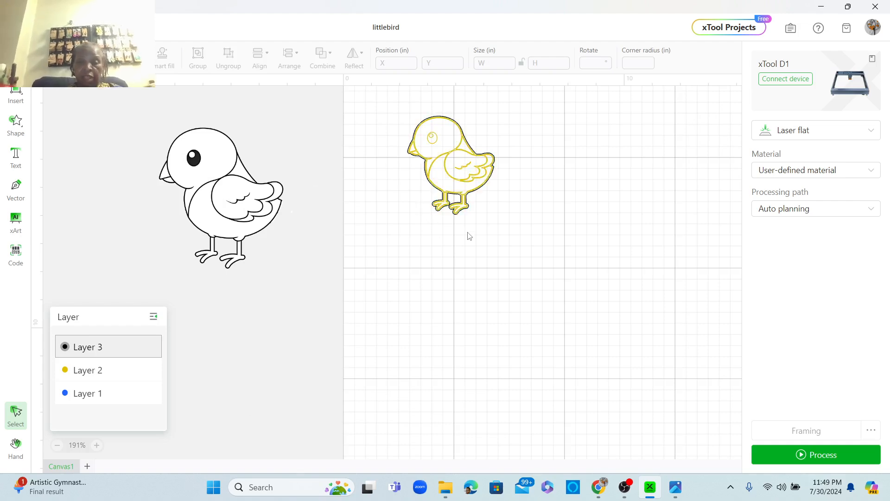
Draw a small circle about 0.06 in across beside the bird's head, at about X 2.35 in, Y 2.39 in
scroll(468, 237, "up", 3)
scroll(461, 249, "up", 2)
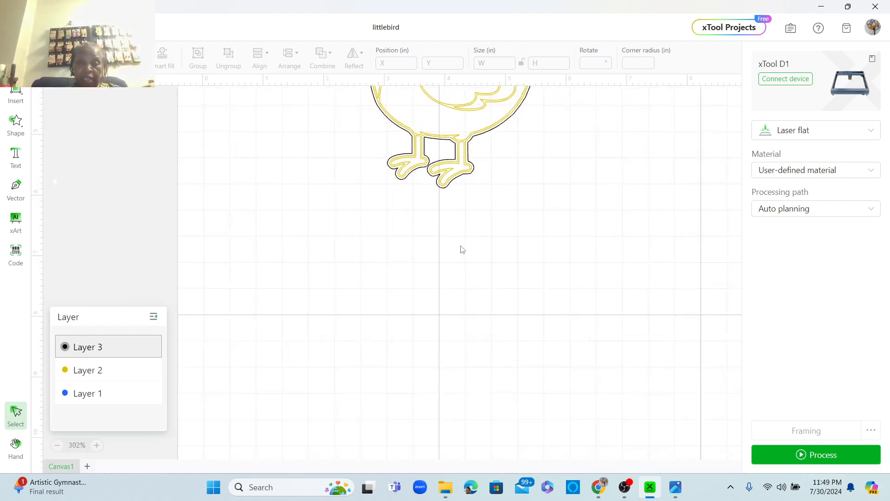
scroll(461, 250, "up", 10)
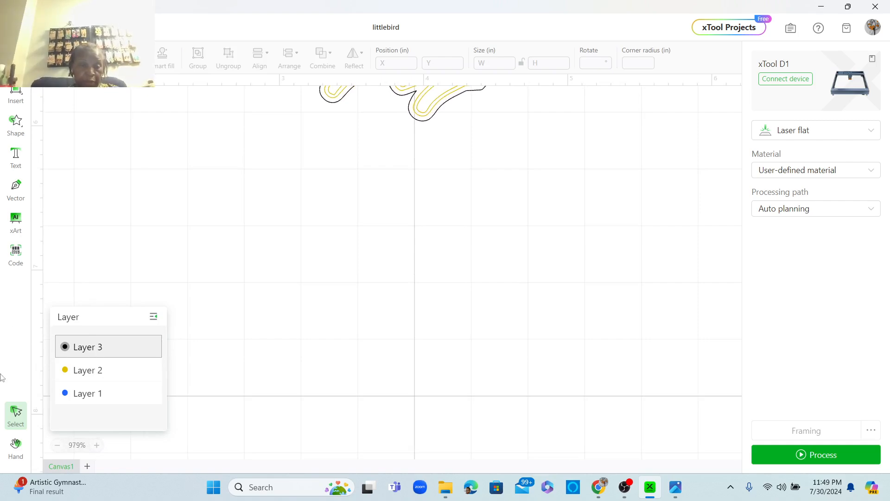
left_click(14, 444)
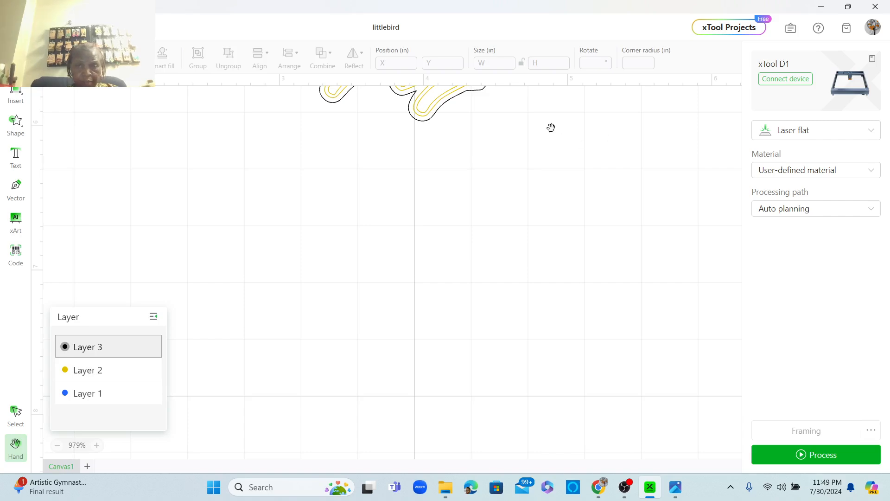
left_click_drag(551, 127, 547, 427)
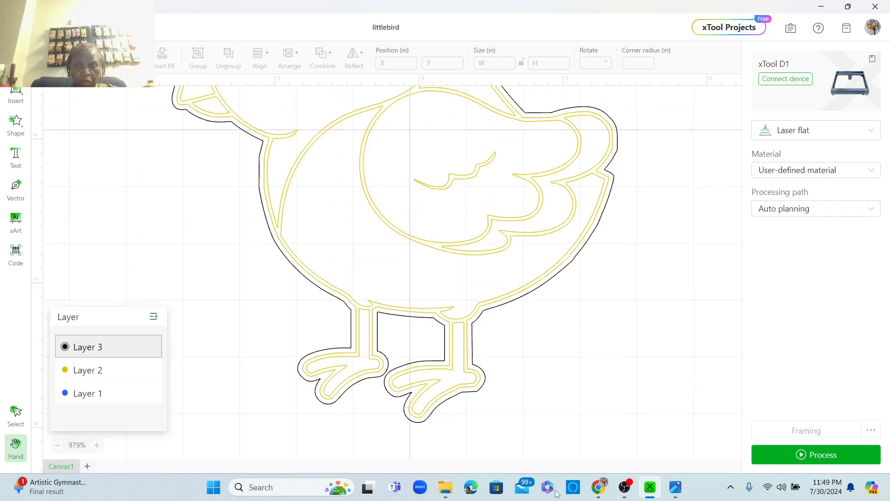
left_click_drag(664, 198, 720, 424)
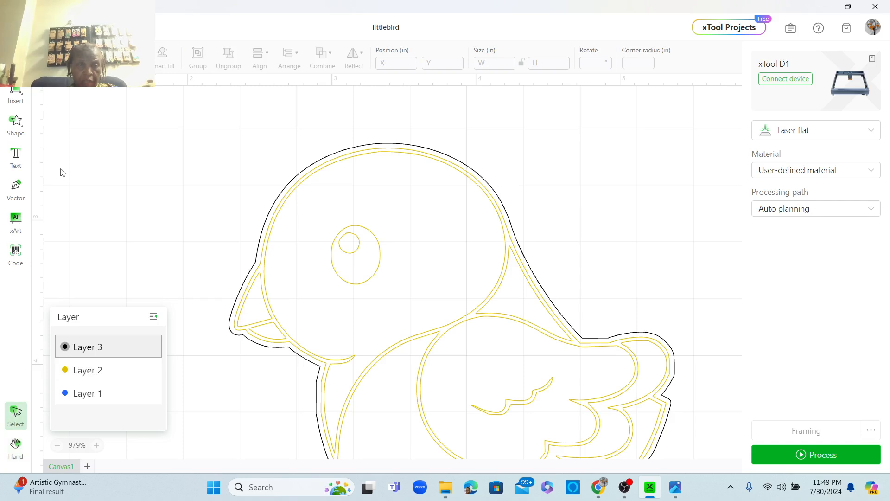
left_click(16, 91)
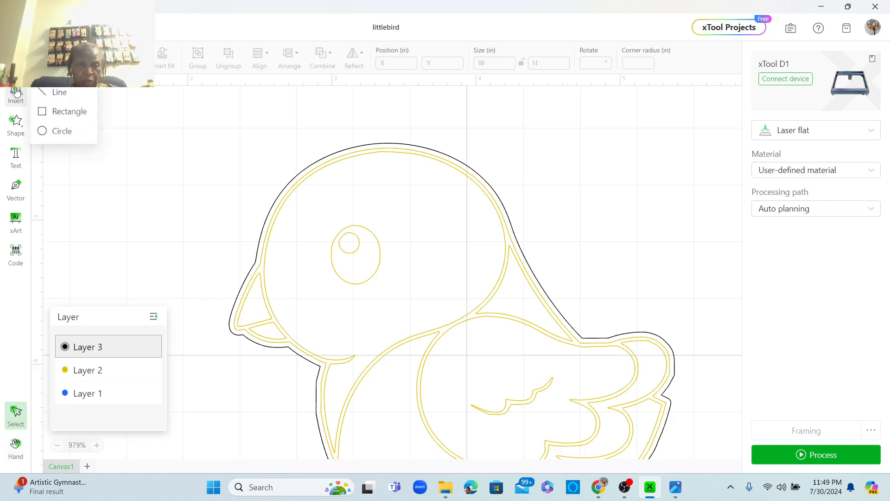
left_click(56, 131)
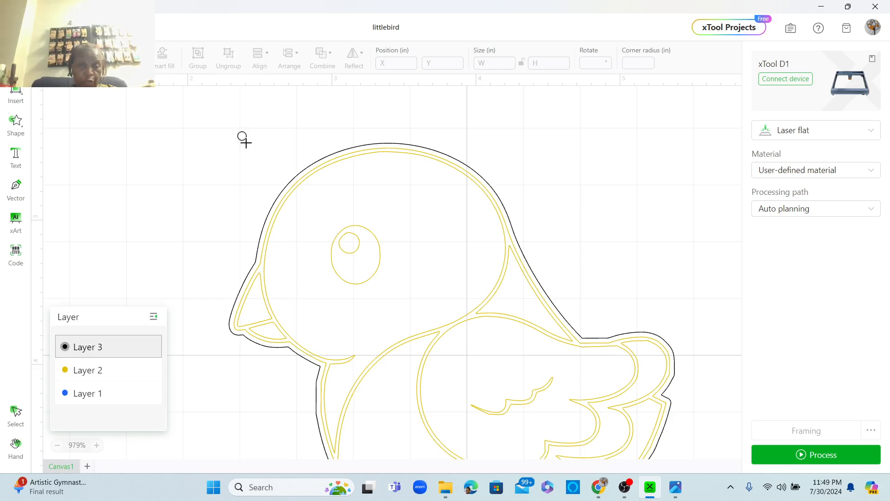
left_click(245, 140)
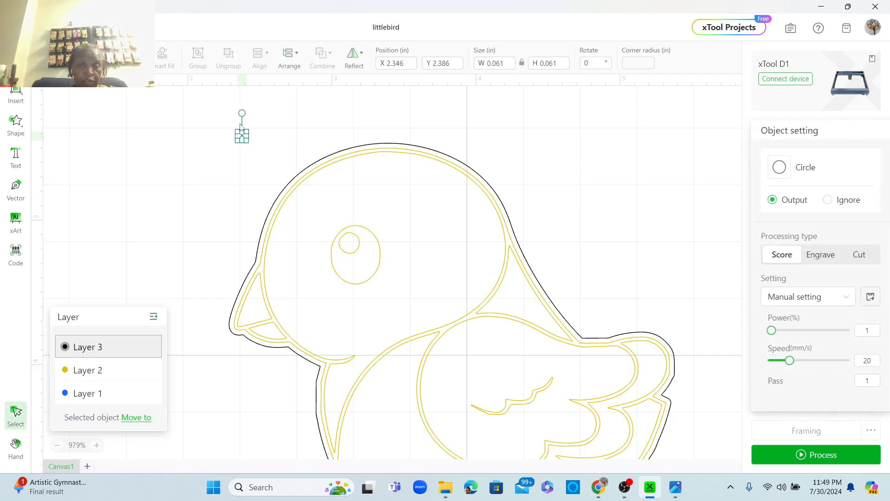
left_click(282, 138)
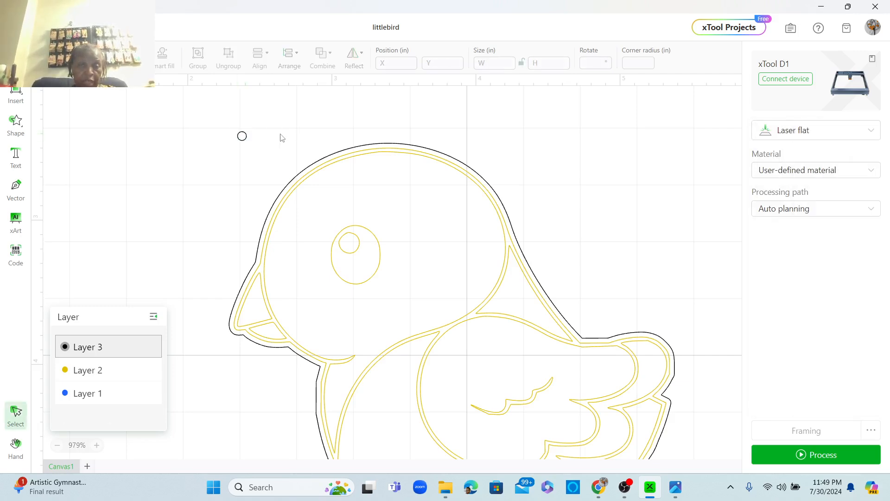
Move the small circle just inside the top of the bird's head, at about X 3.31 in, Y 2.56 in
left_click(243, 139)
left_click_drag(242, 138, 388, 171)
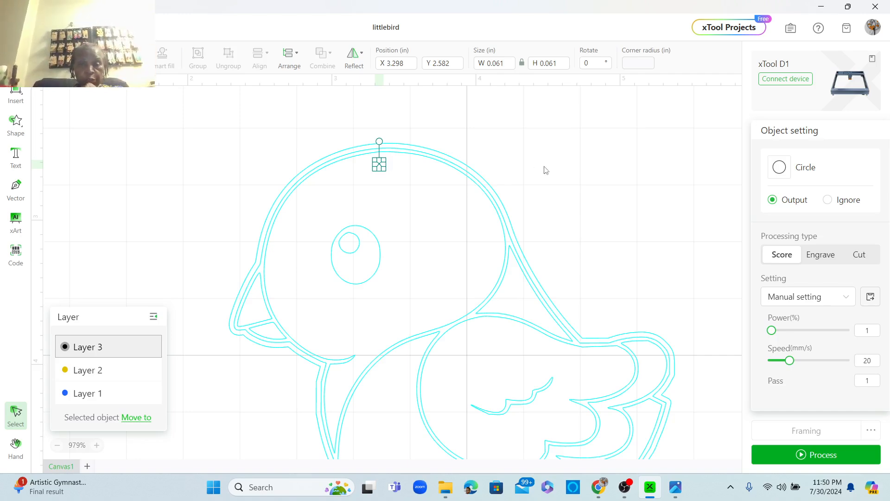
key("ctrl+a")
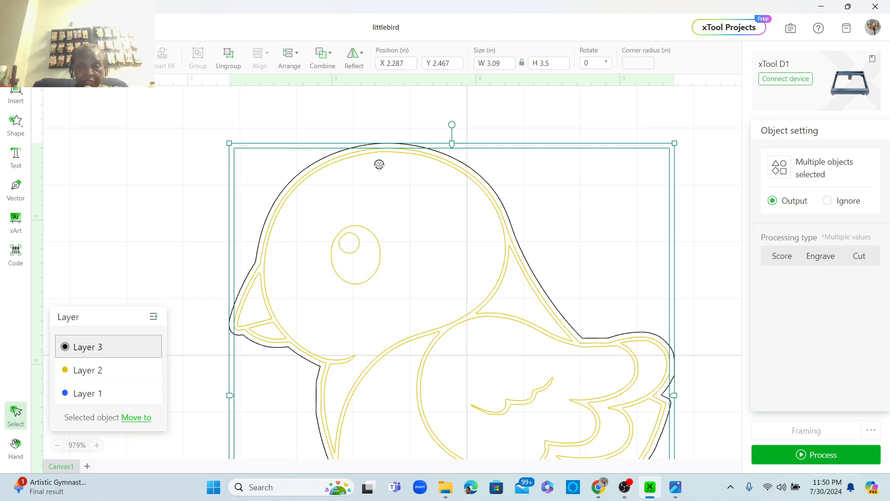
left_click(400, 113)
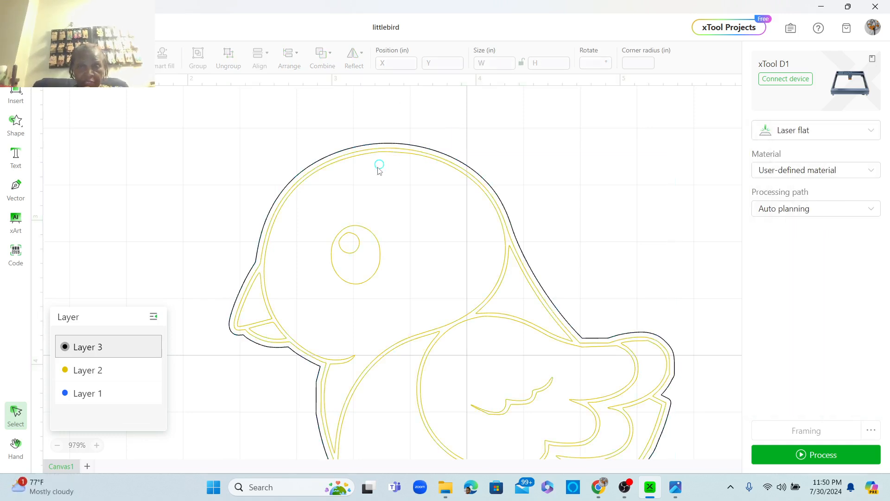
left_click(380, 166)
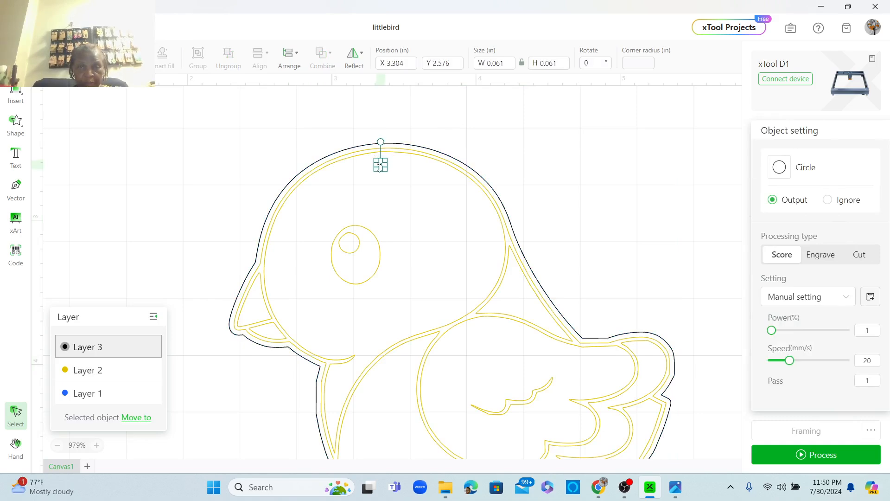
left_click_drag(380, 167, 381, 163)
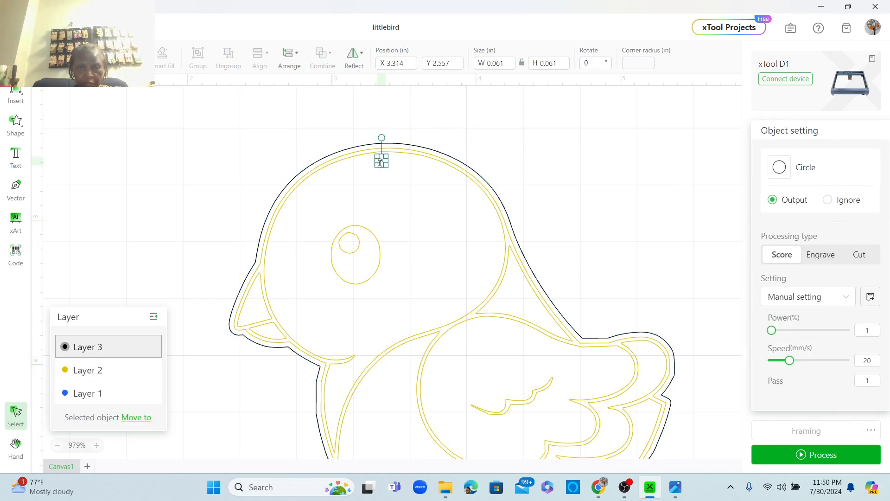
left_click(425, 124)
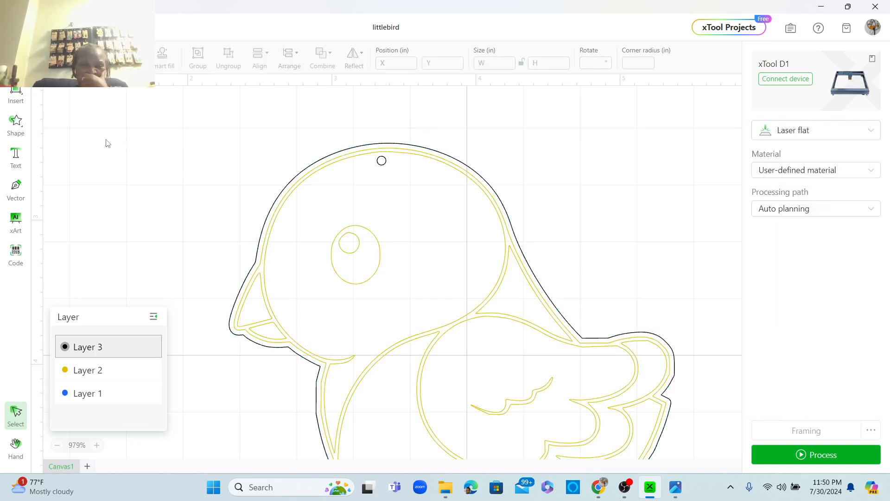
Group the outlined bird with the small hole circle inside the top of its head
left_click_drag(103, 132, 742, 475)
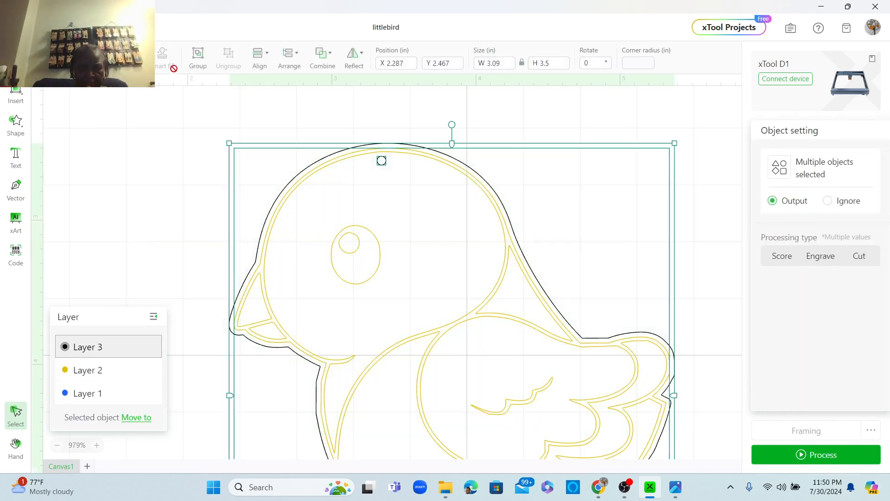
left_click(159, 212)
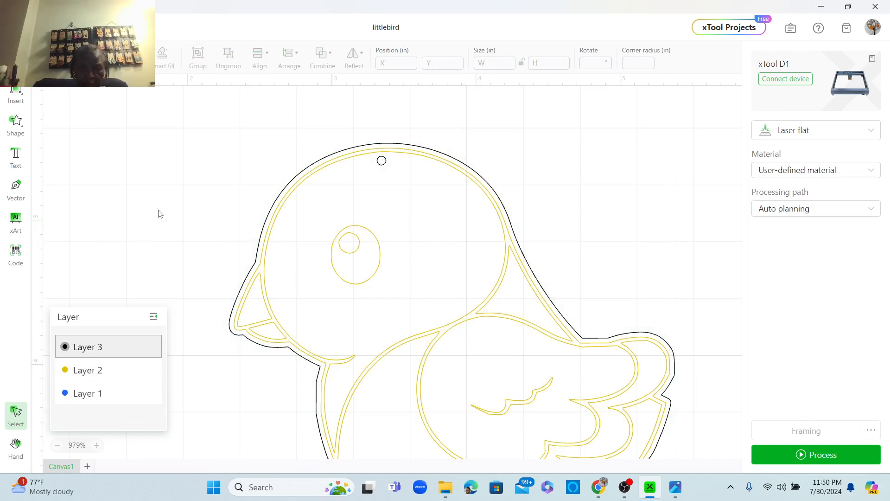
left_click(612, 211)
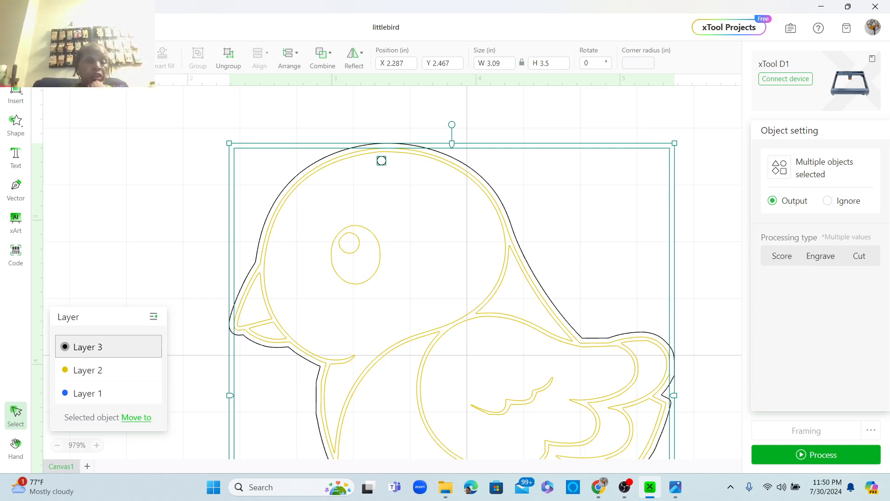
Export the design as an SVG document named littlebird in the Xtool folder
left_click(46, 27)
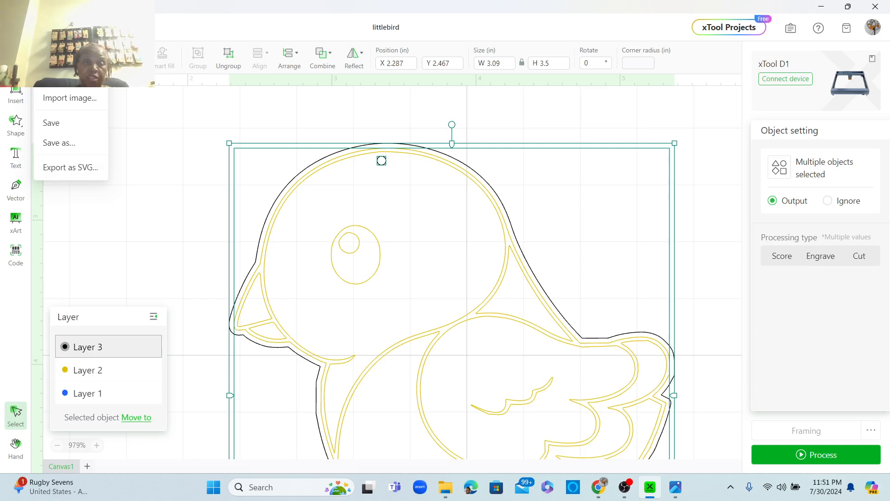
left_click(69, 170)
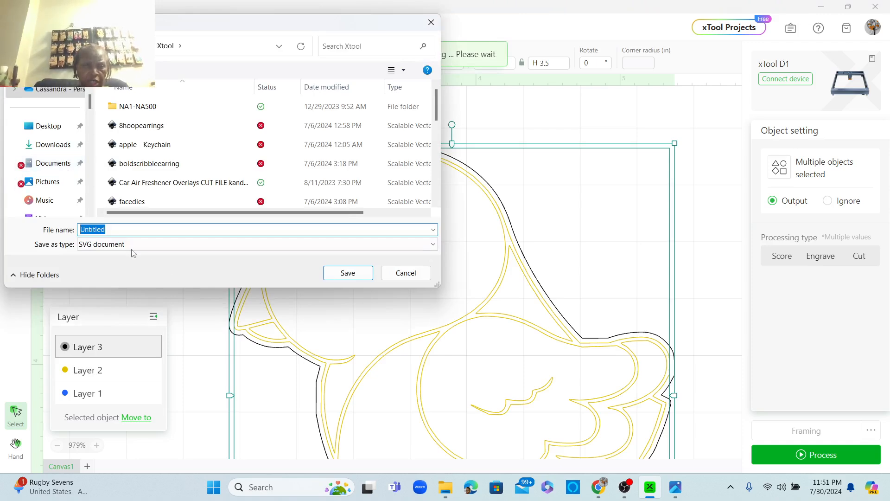
left_click(142, 228)
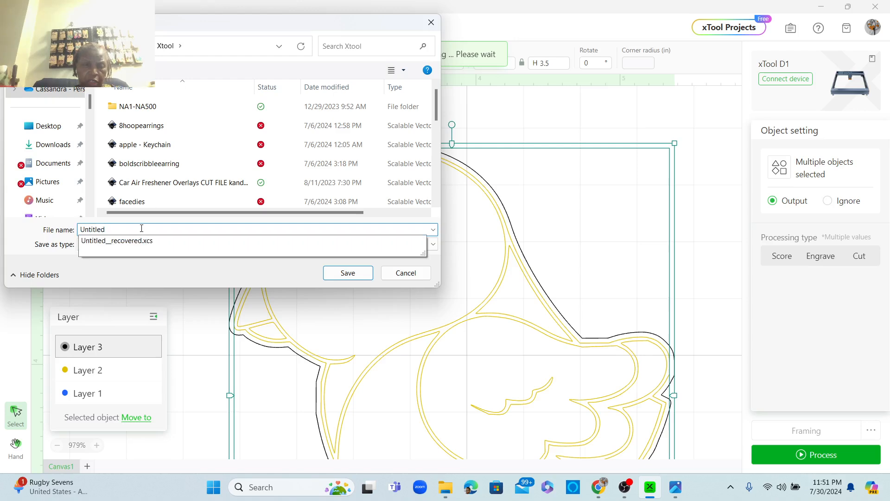
key("BackSpace")
key("BackSpace")
key("BackSpace")
key("BackSpace")
key("BackSpace")
key("BackSpace")
key("BackSpace")
key("BackSpace")
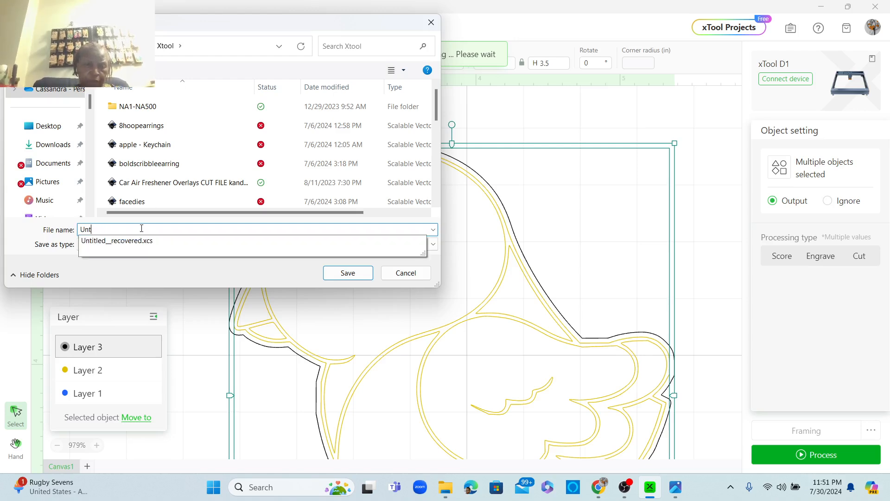
type("l")
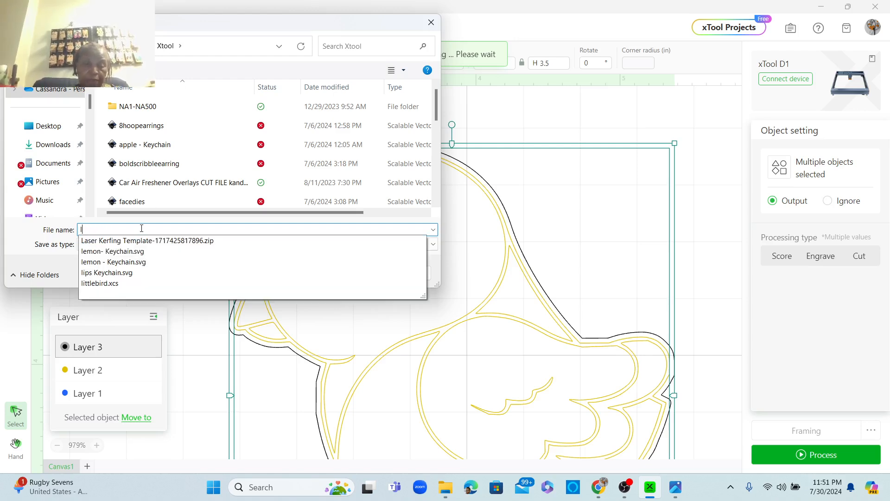
type("ittlebi")
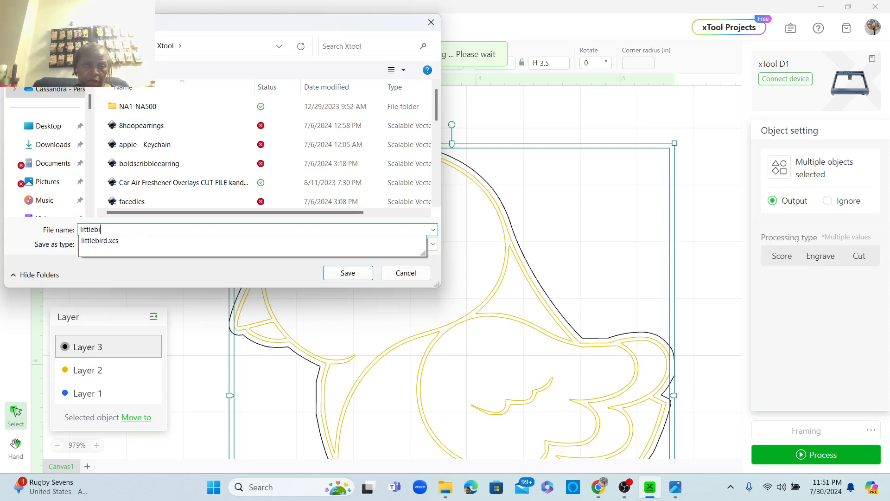
type("rd")
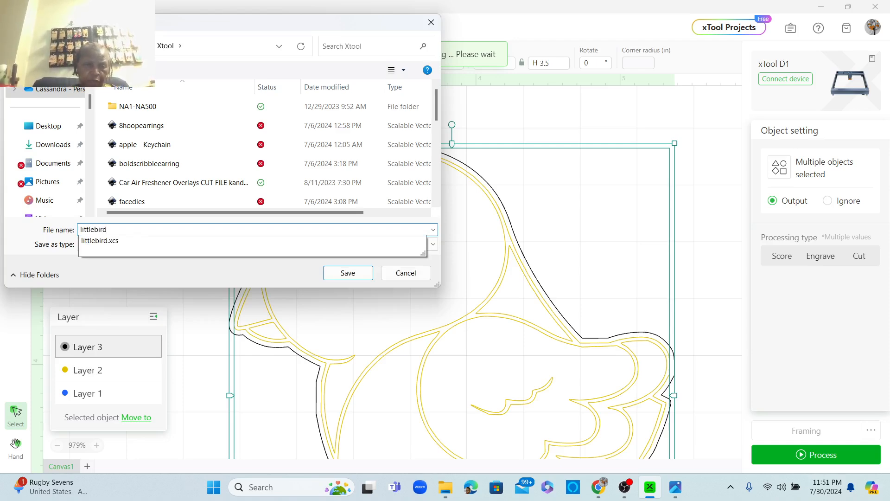
left_click(356, 271)
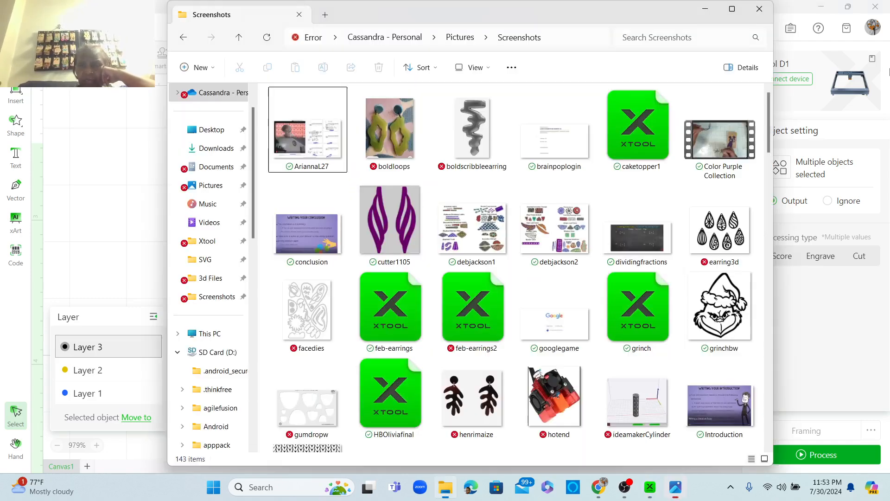
Close the Screenshots folder window and the original bird image preview
left_click(756, 13)
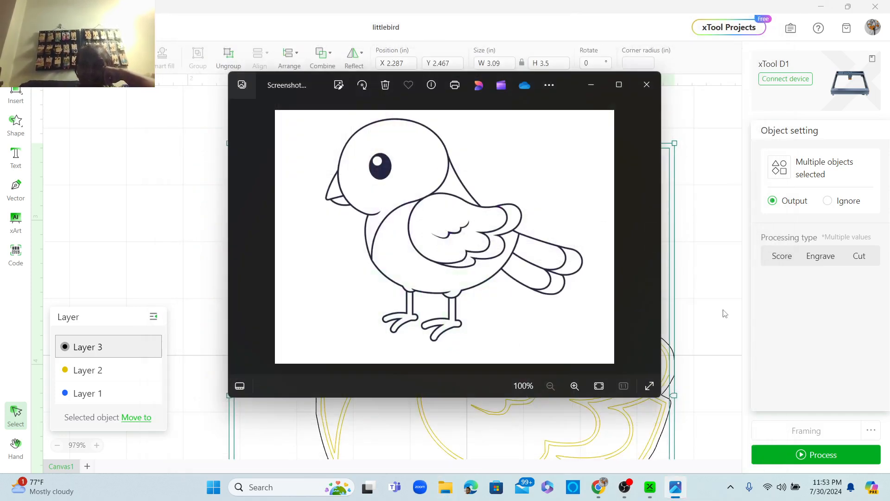
left_click(646, 89)
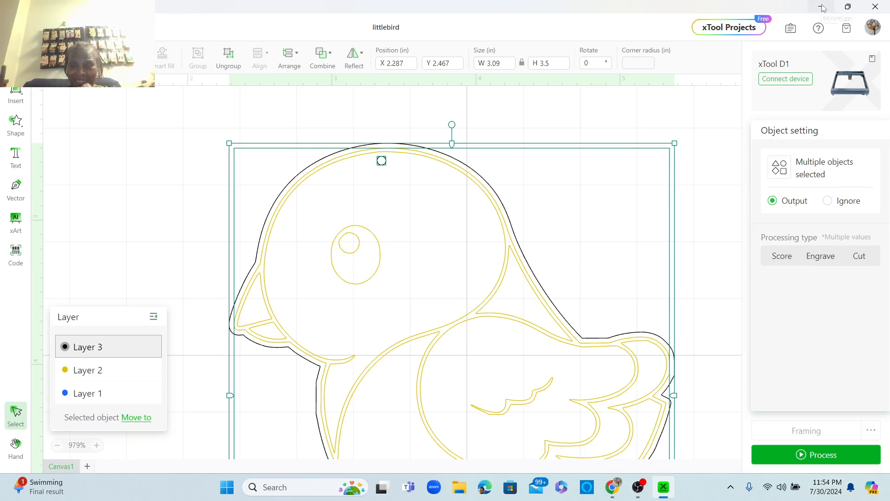
left_click(644, 490)
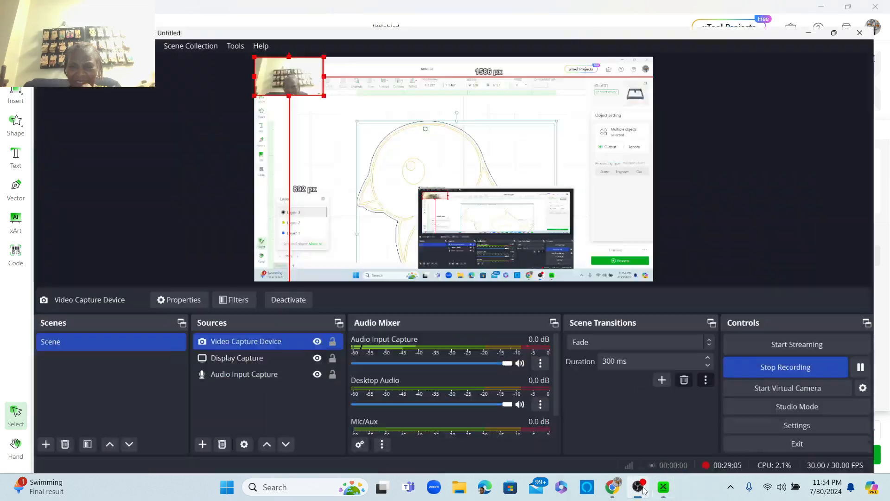